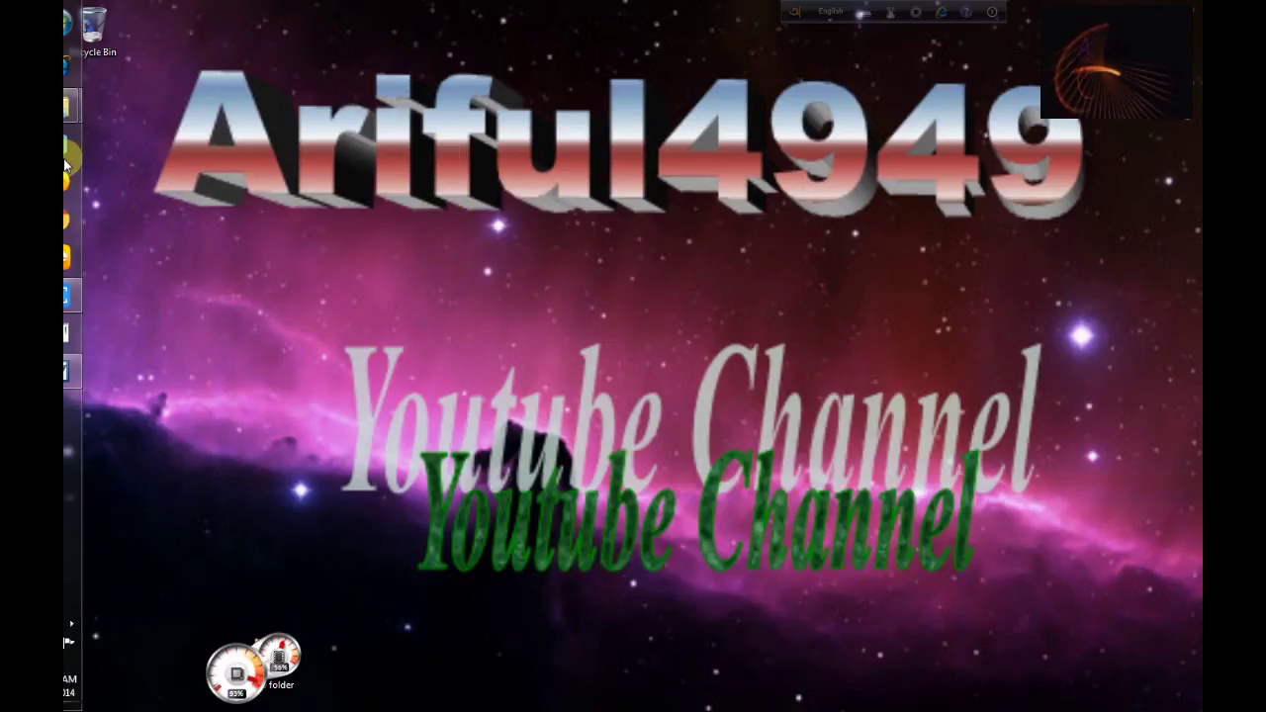
Restore the Word window showing the paragraph about the partner's flat in Dhaka
left_click(87, 371)
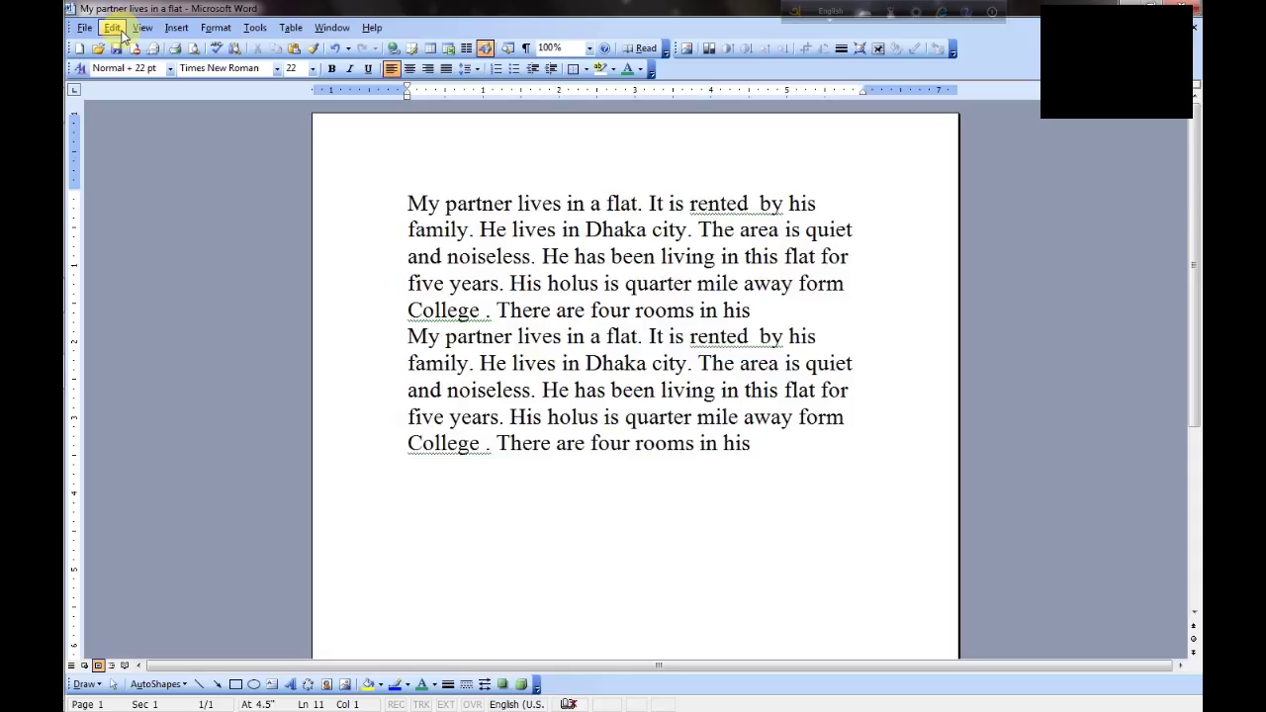
Expand the full Edit menu, then close it without choosing a command
left_click(113, 28)
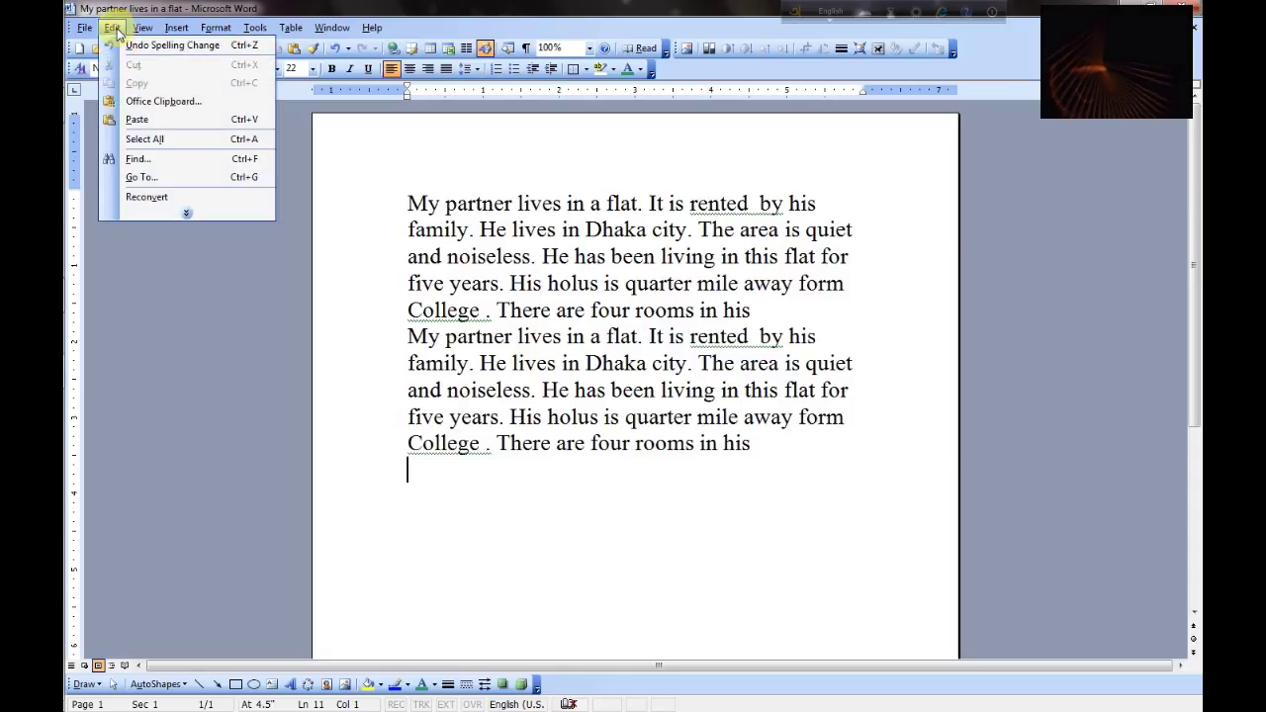
left_click(174, 214)
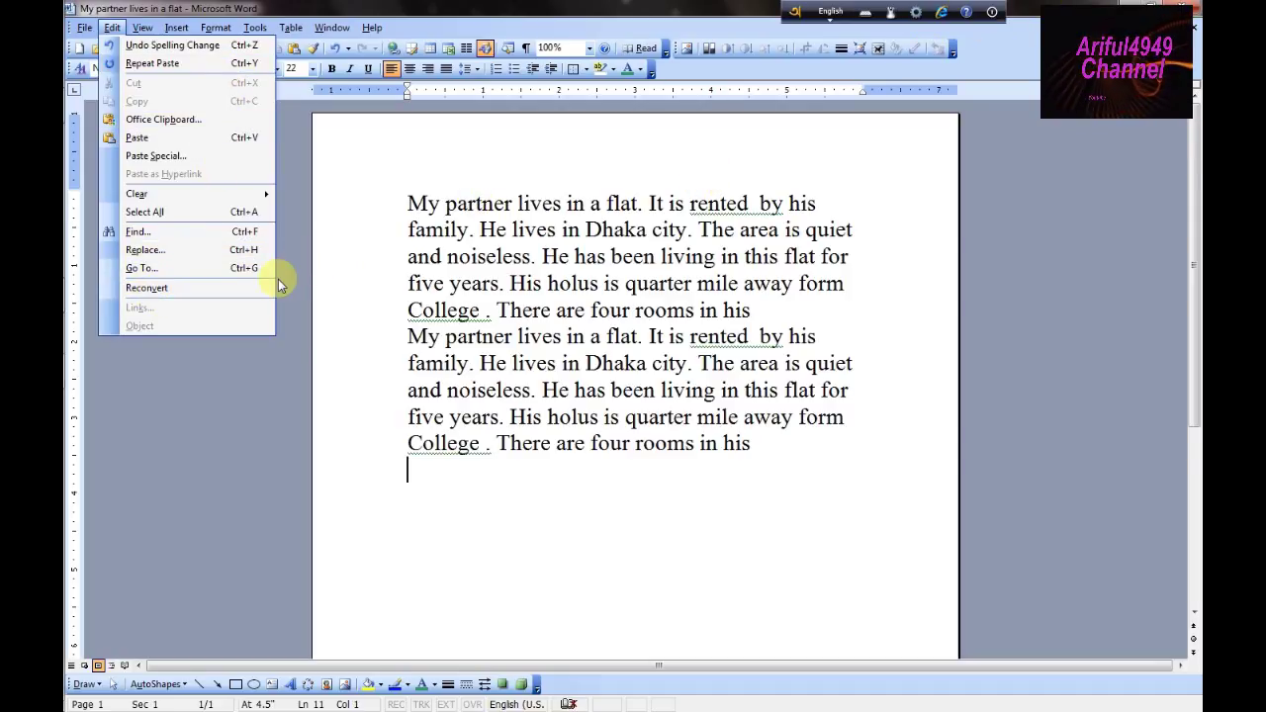
left_click(390, 183)
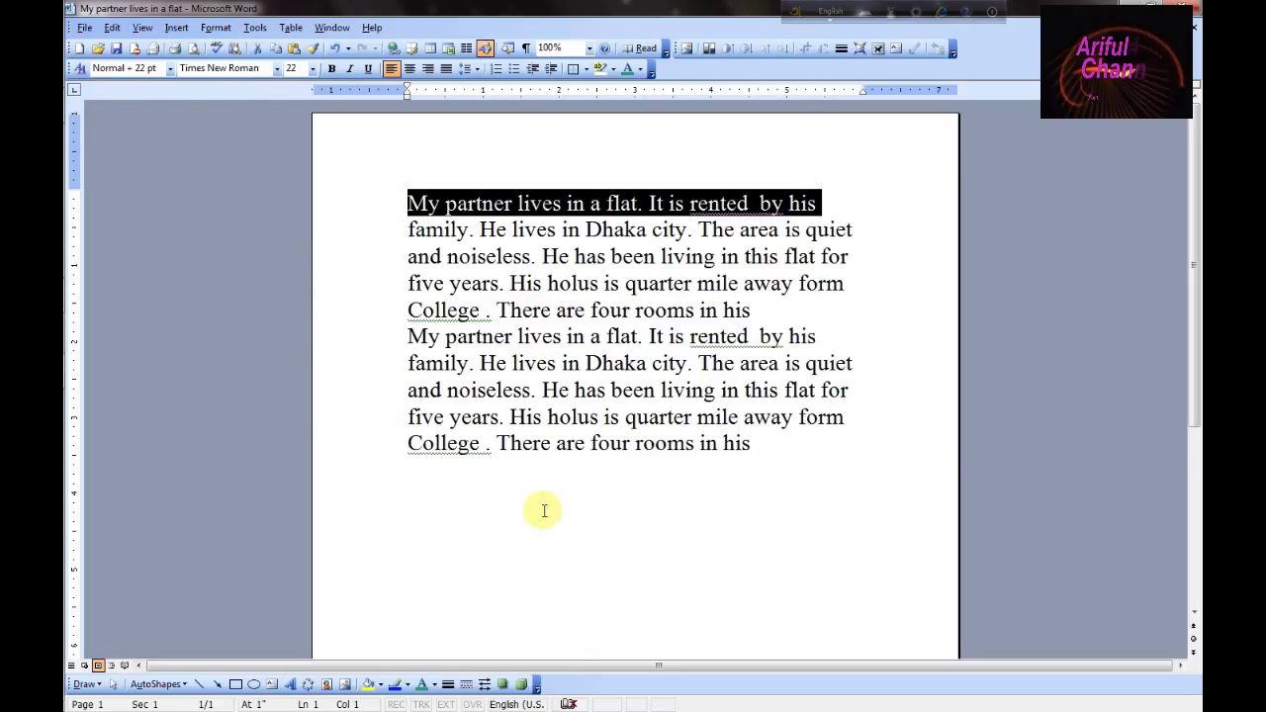
Select the phrase 'lives in a flat' on the first line
left_click(474, 511)
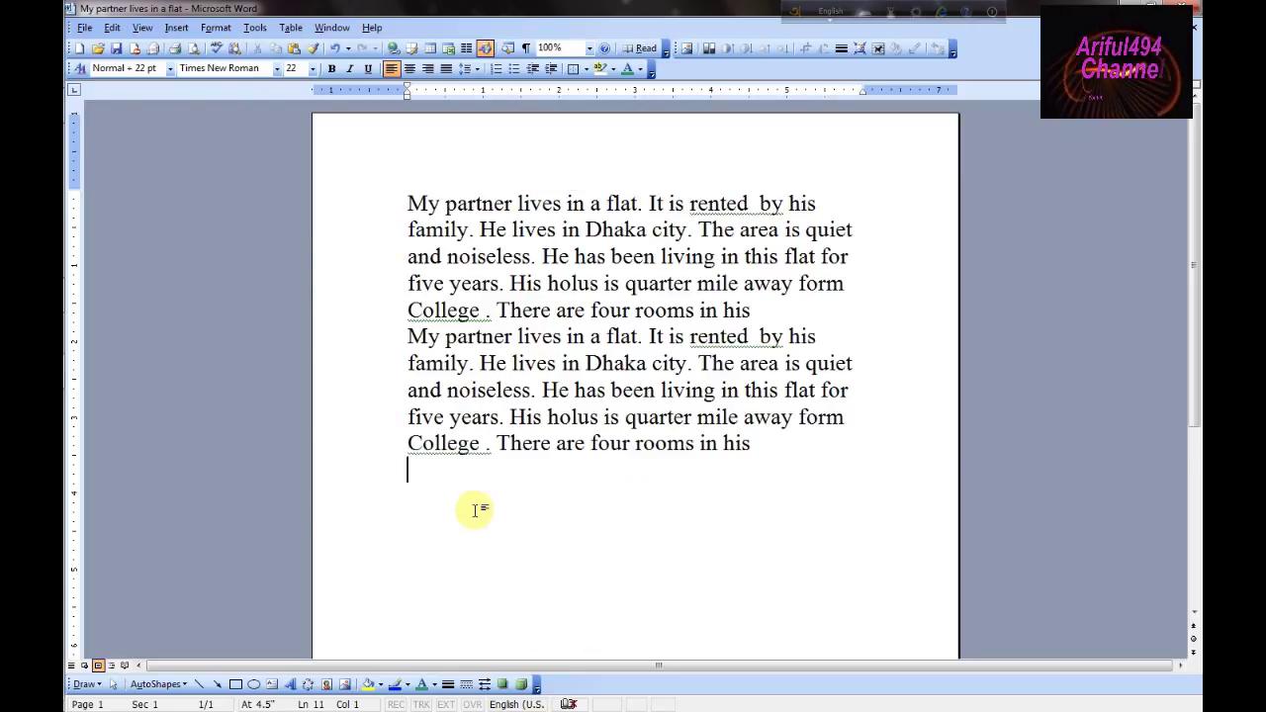
left_click(400, 203)
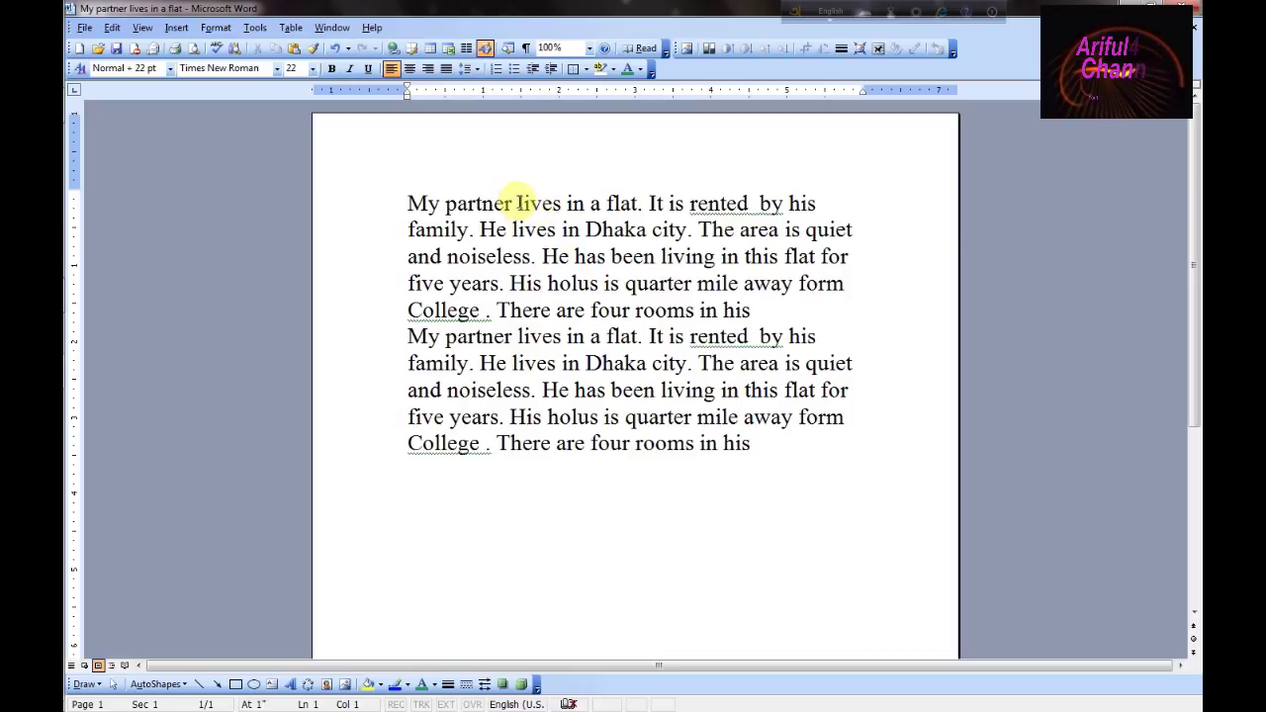
left_click_drag(516, 202, 621, 207)
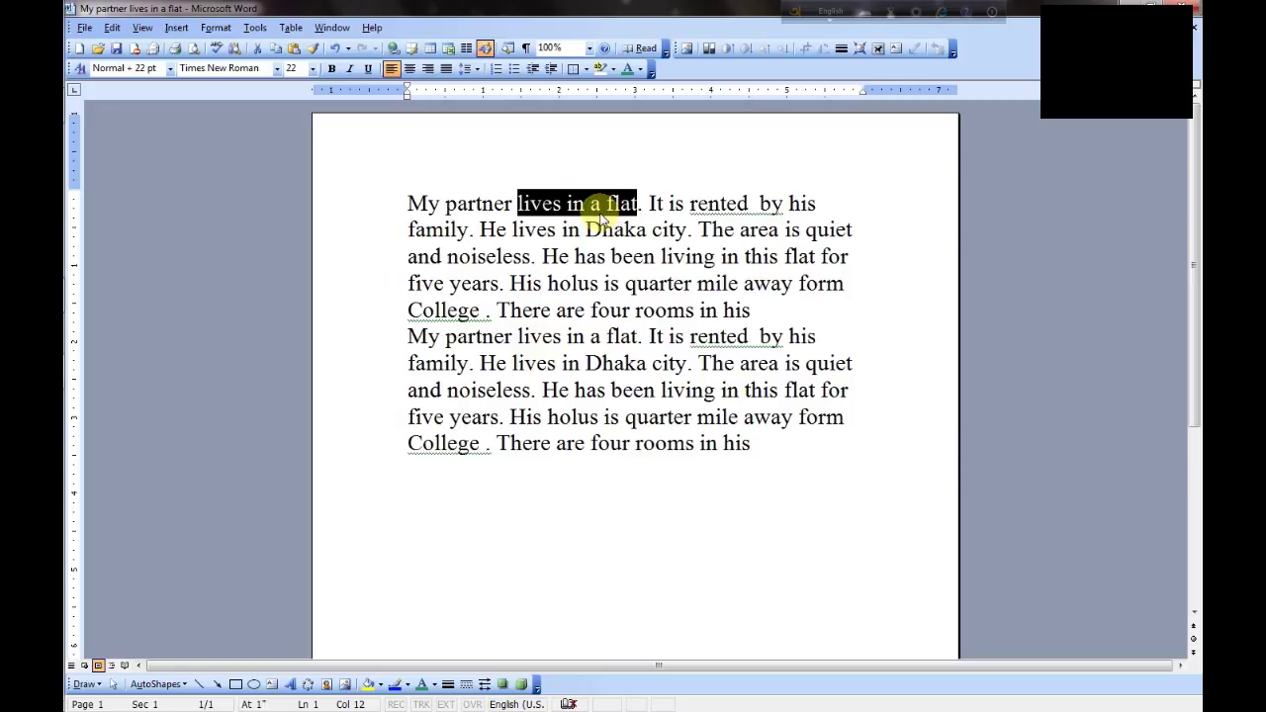
left_click_drag(517, 201, 621, 200)
left_click(113, 27)
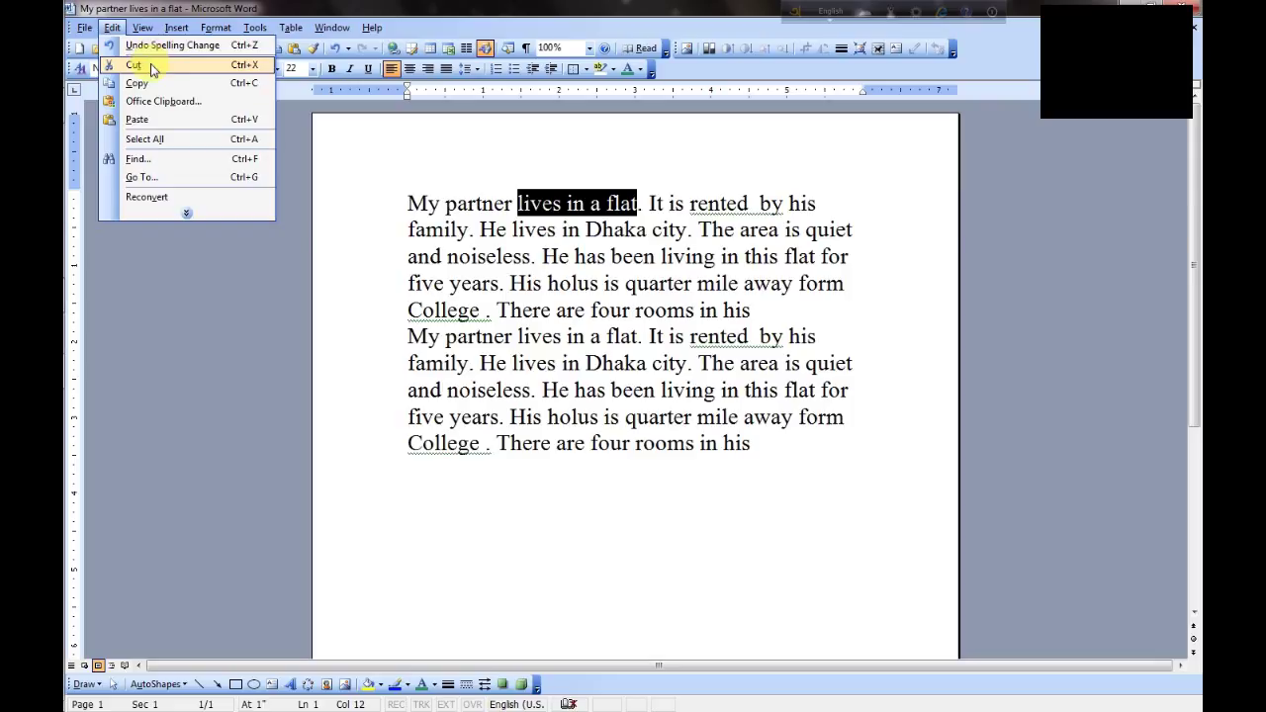
left_click(133, 64)
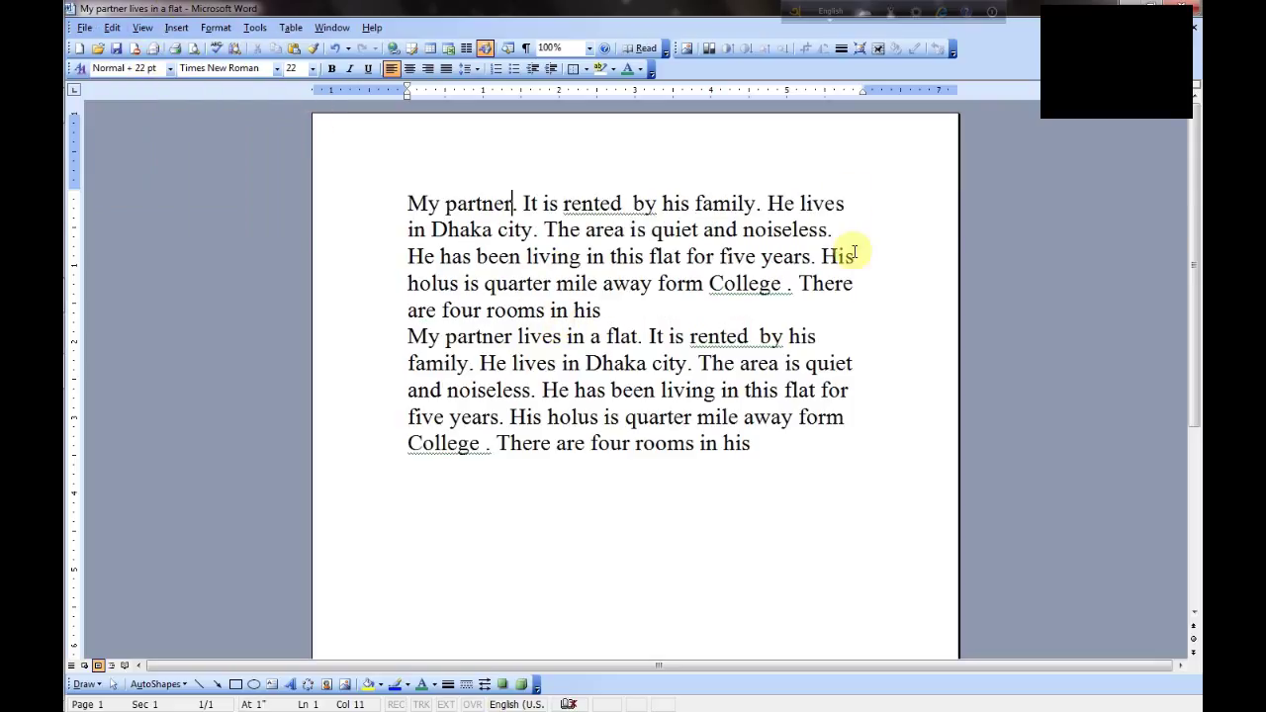
left_click(765, 450)
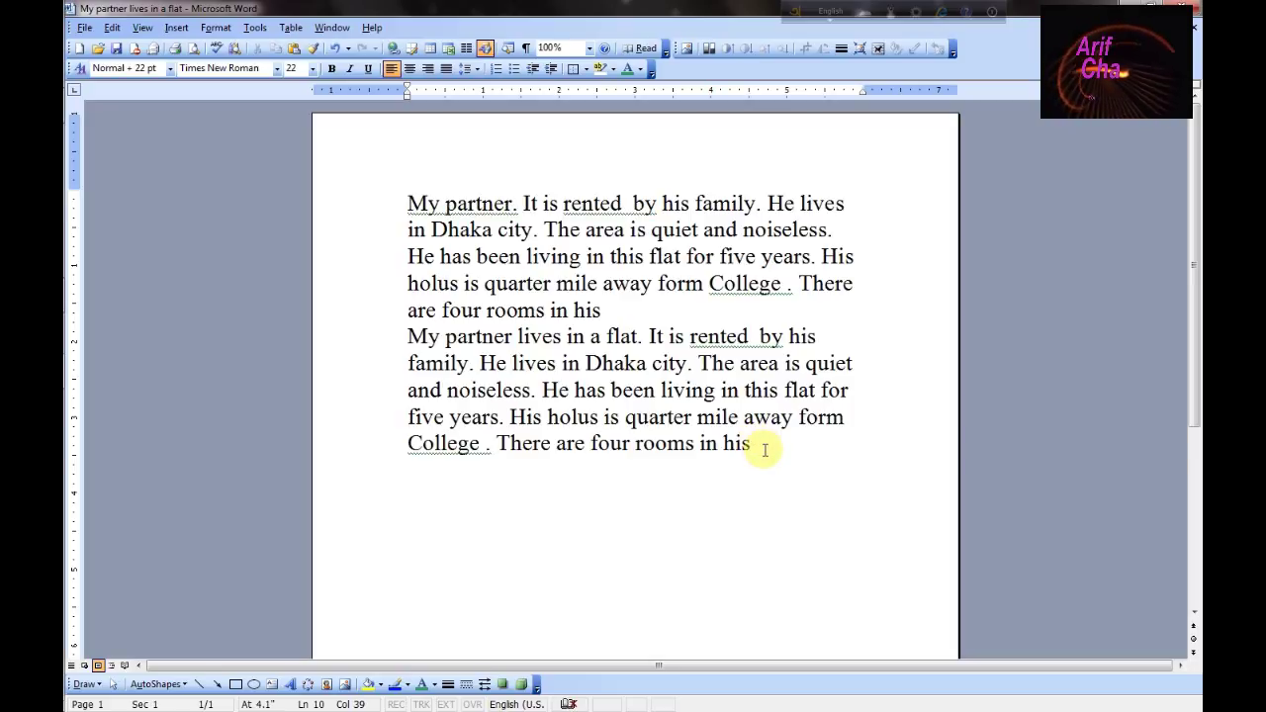
left_click(113, 27)
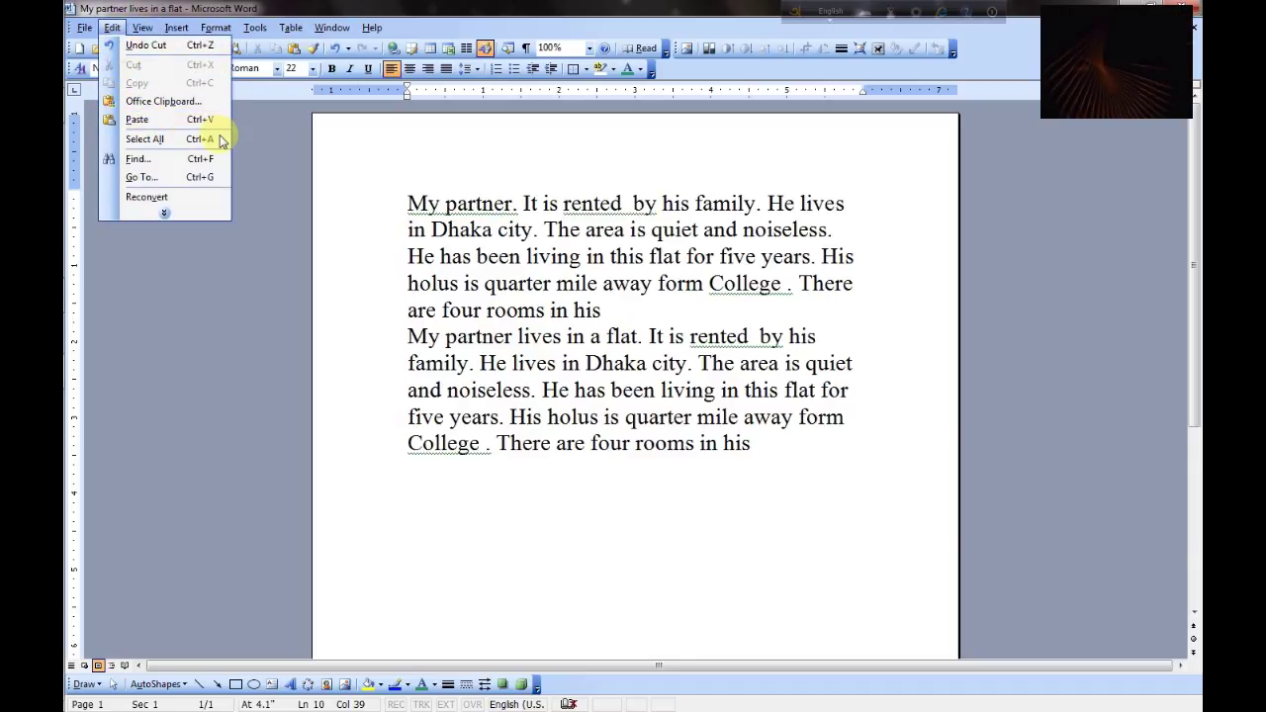
left_click(164, 120)
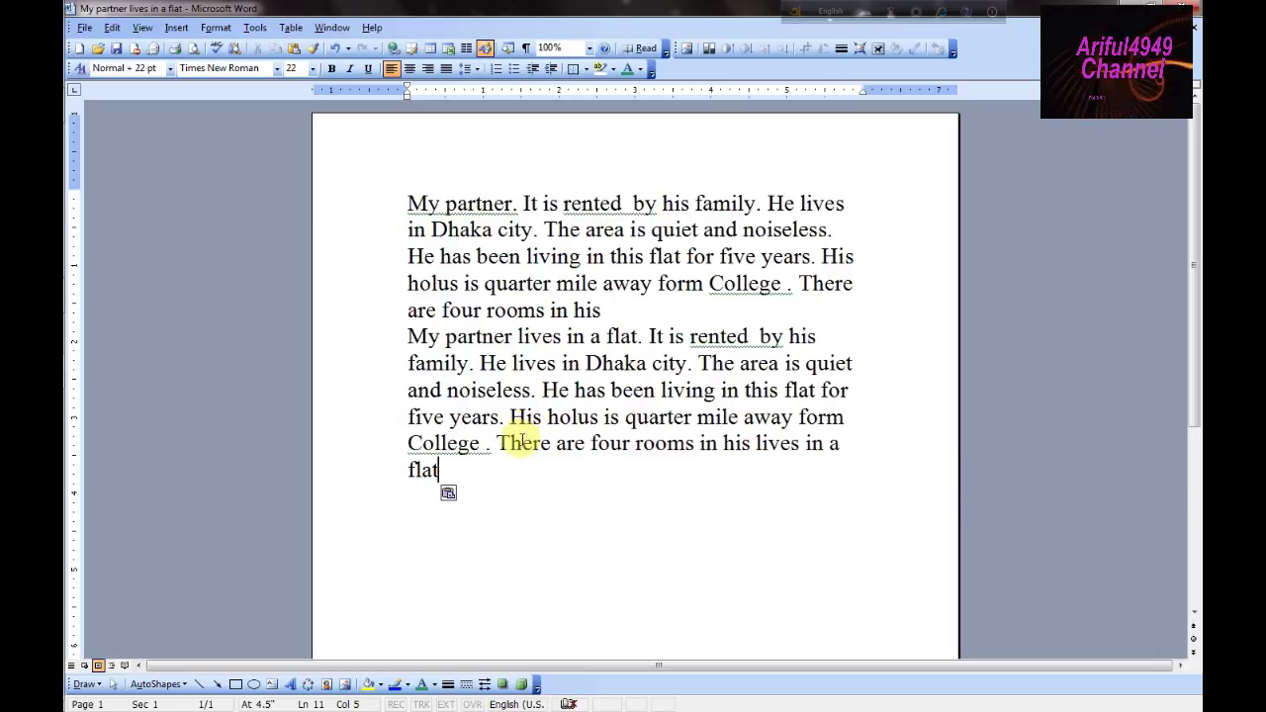
key("ctrl+z")
key("ctrl+z")
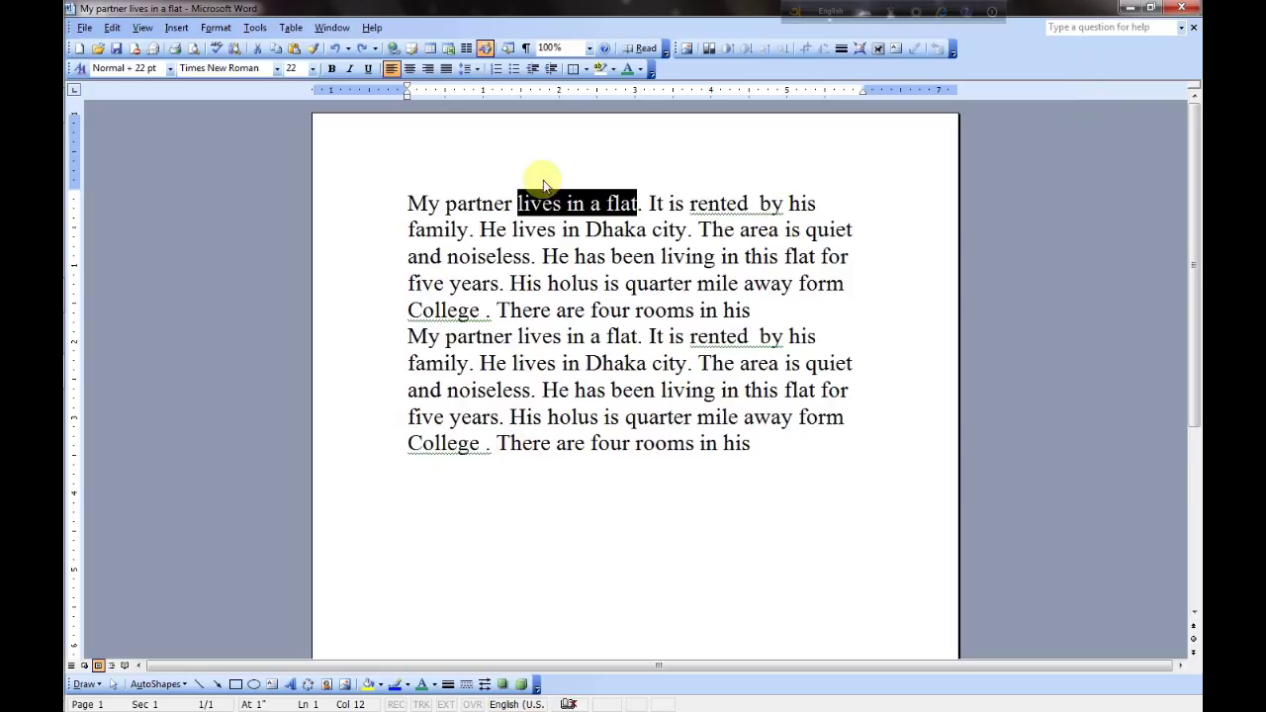
Copy 'My partner lives in a flat' from line one with Edit > Copy, then reselect it
left_click(538, 174)
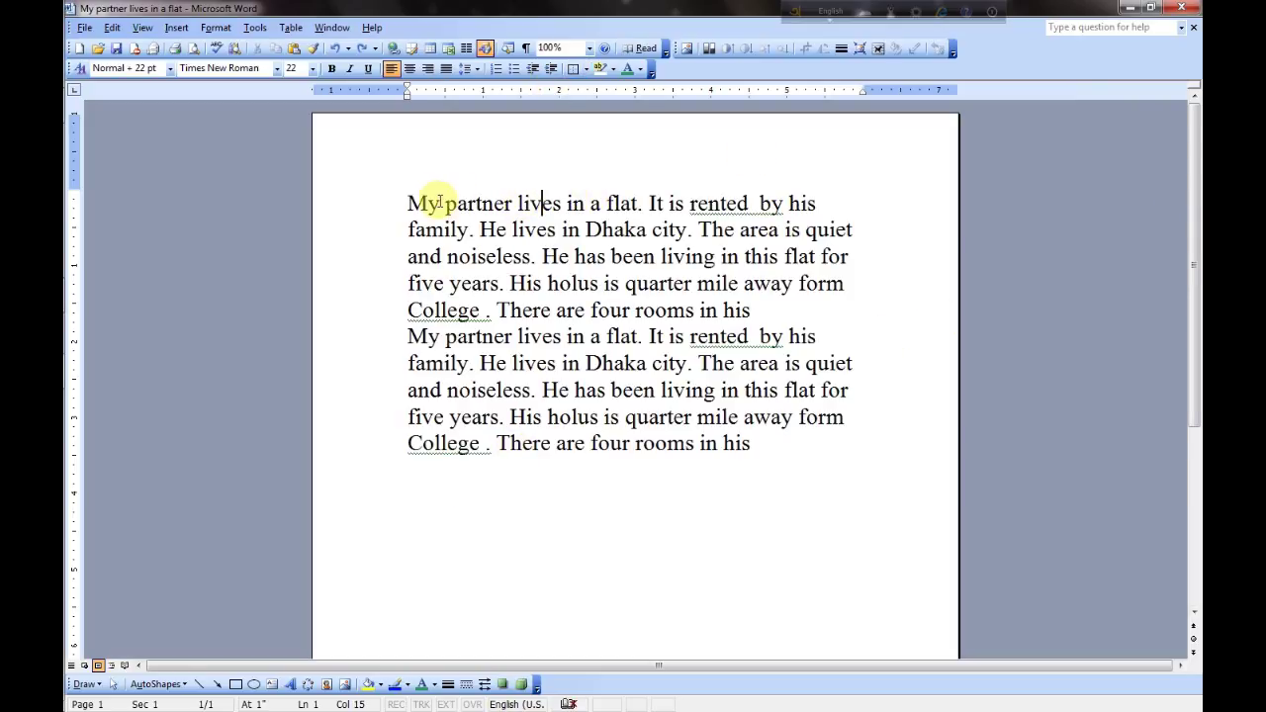
left_click_drag(407, 202, 623, 201)
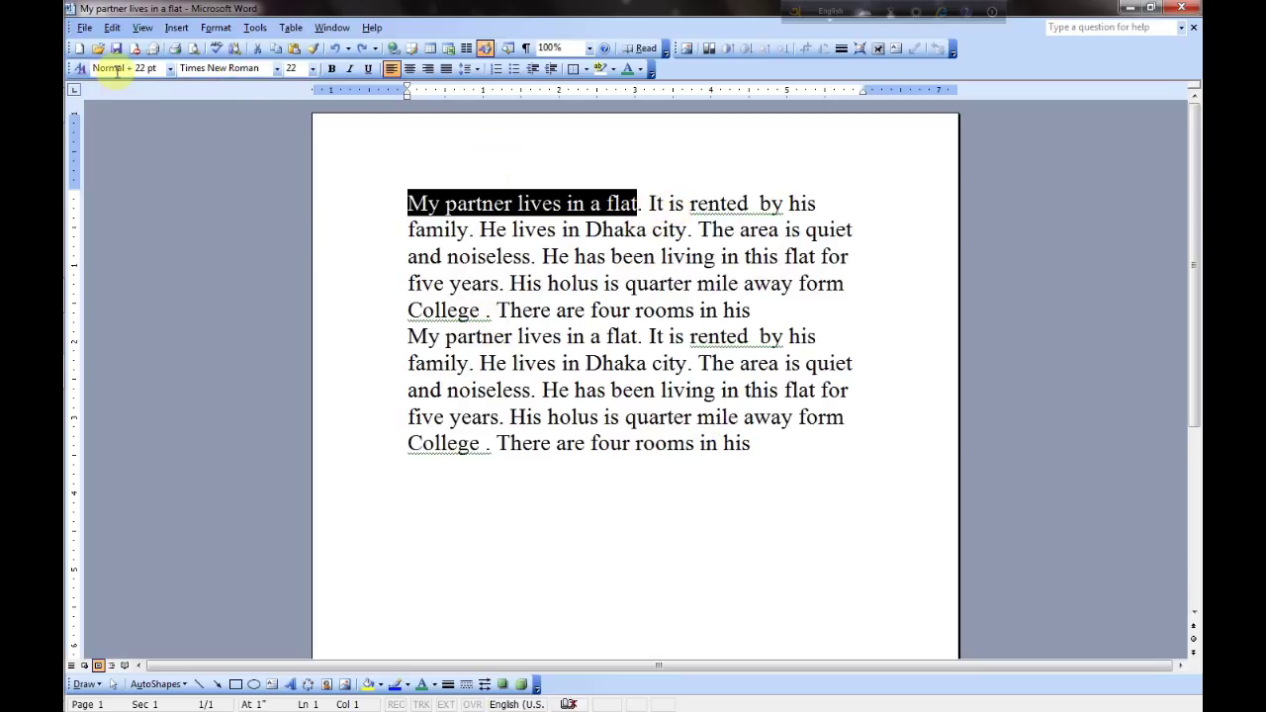
left_click(112, 27)
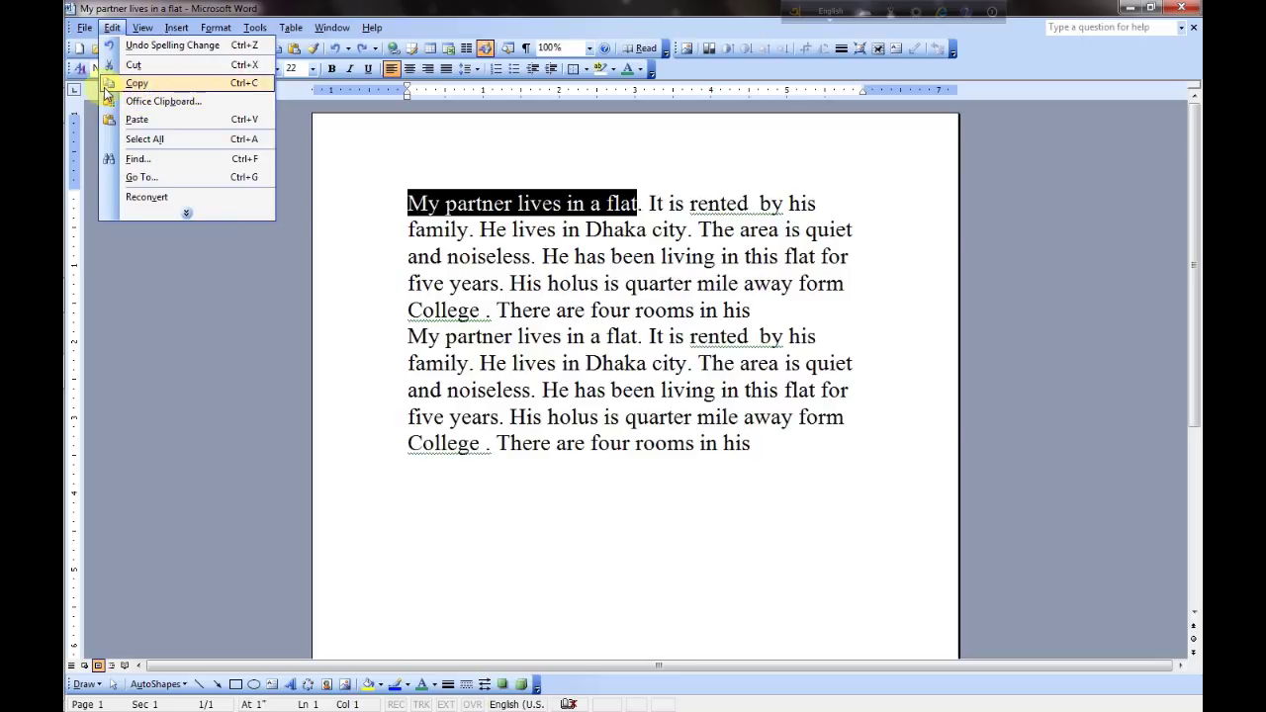
left_click(204, 90)
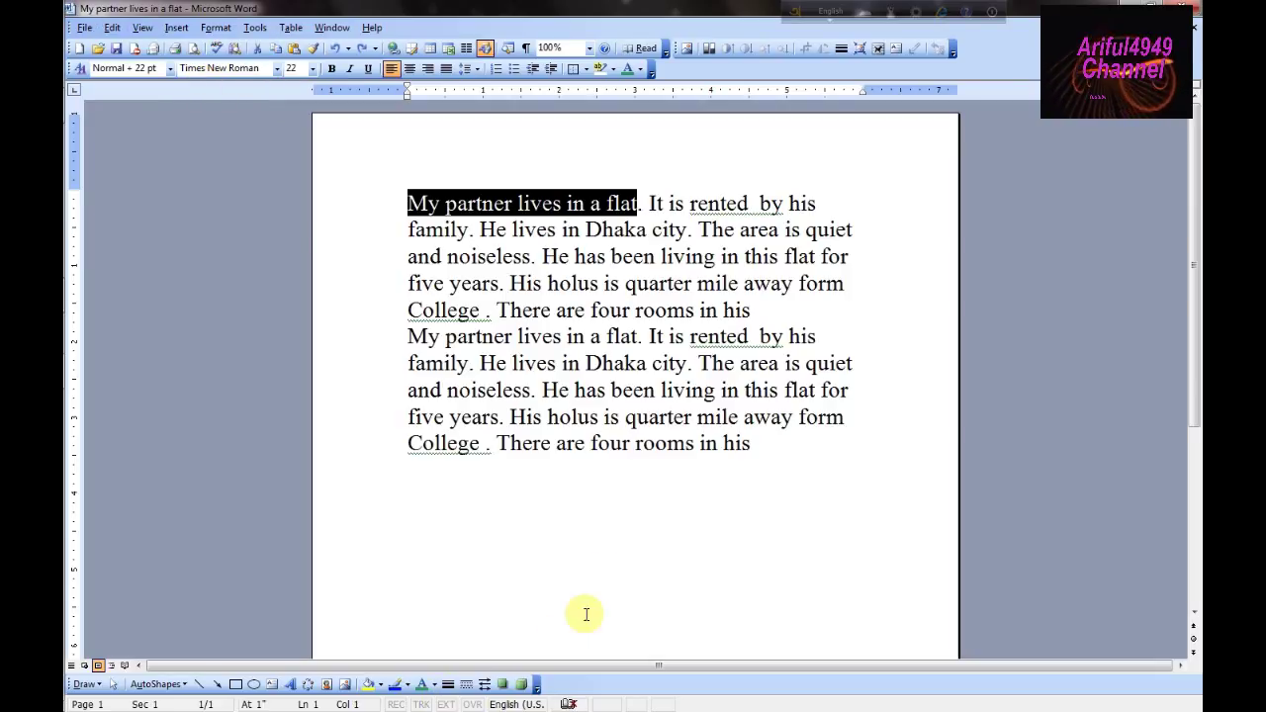
left_click(820, 511)
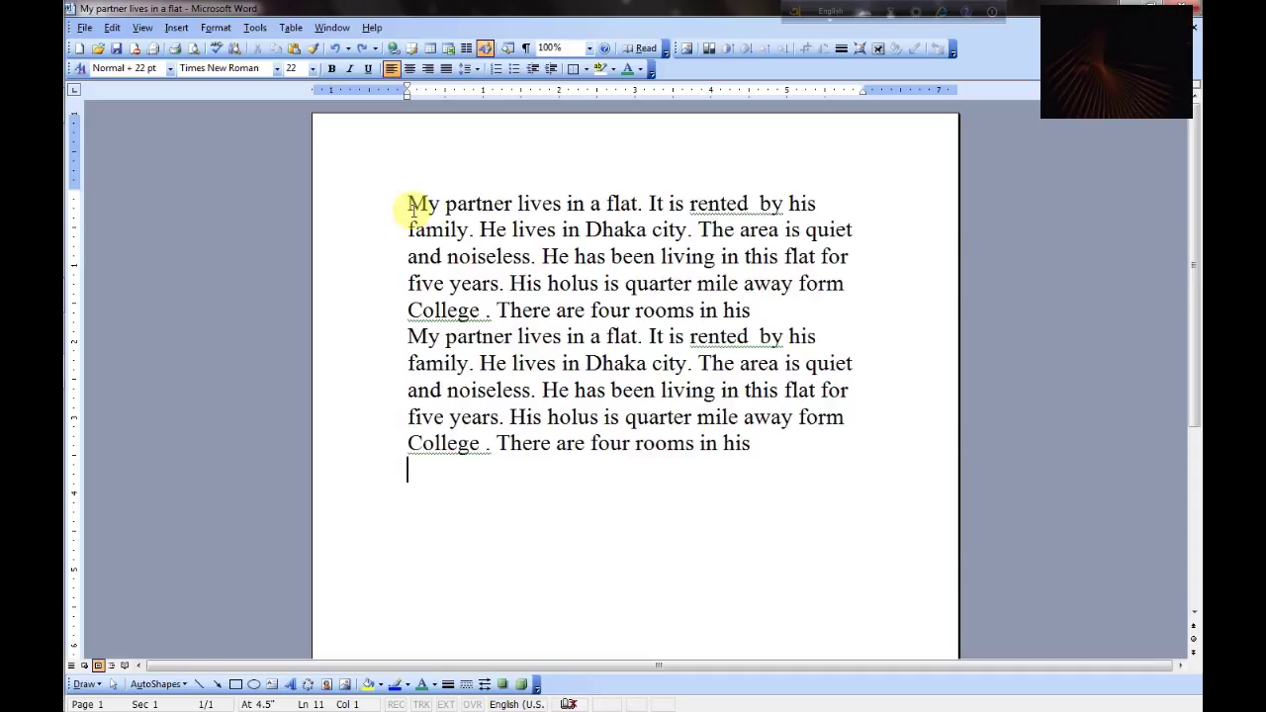
left_click_drag(406, 203, 638, 204)
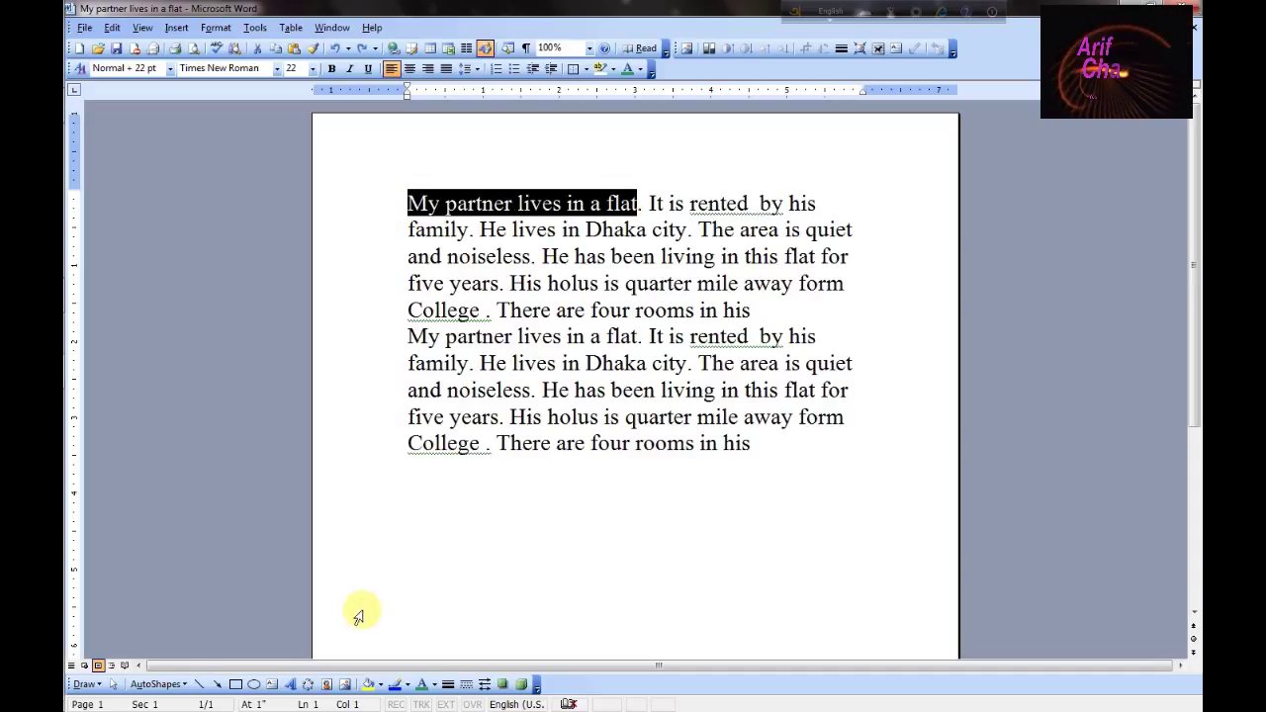
left_click(419, 483)
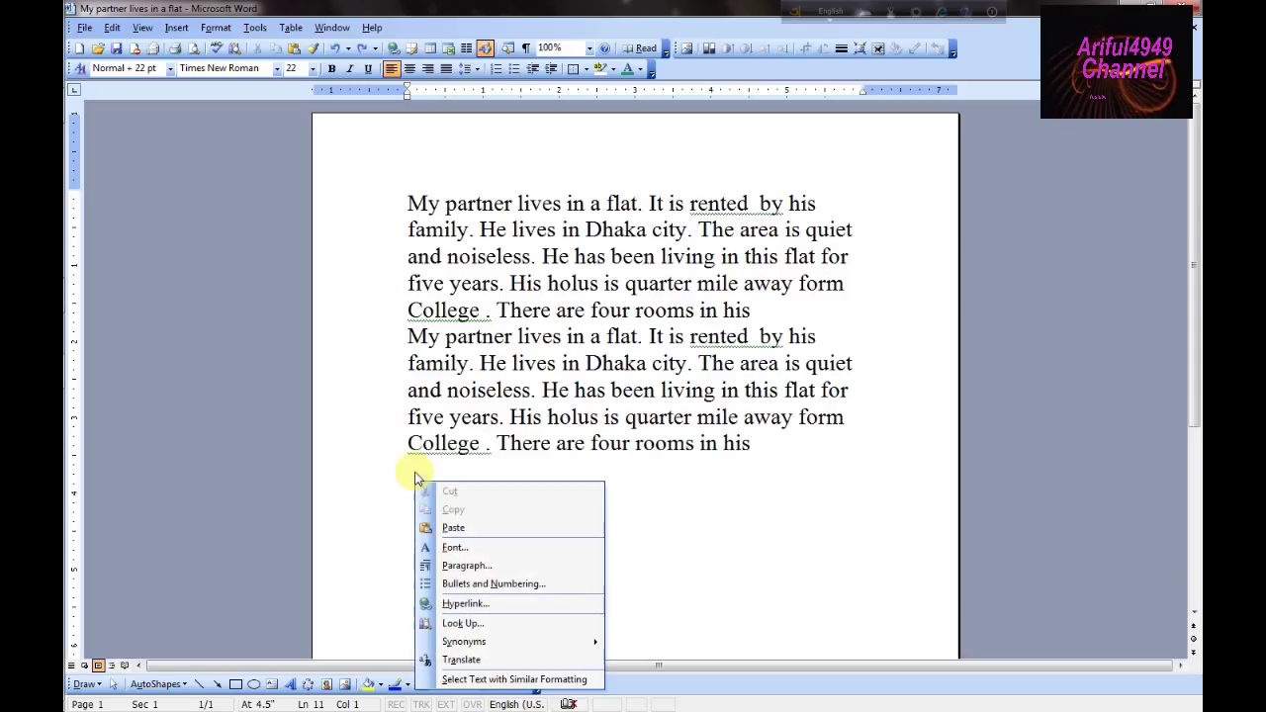
left_click(415, 476)
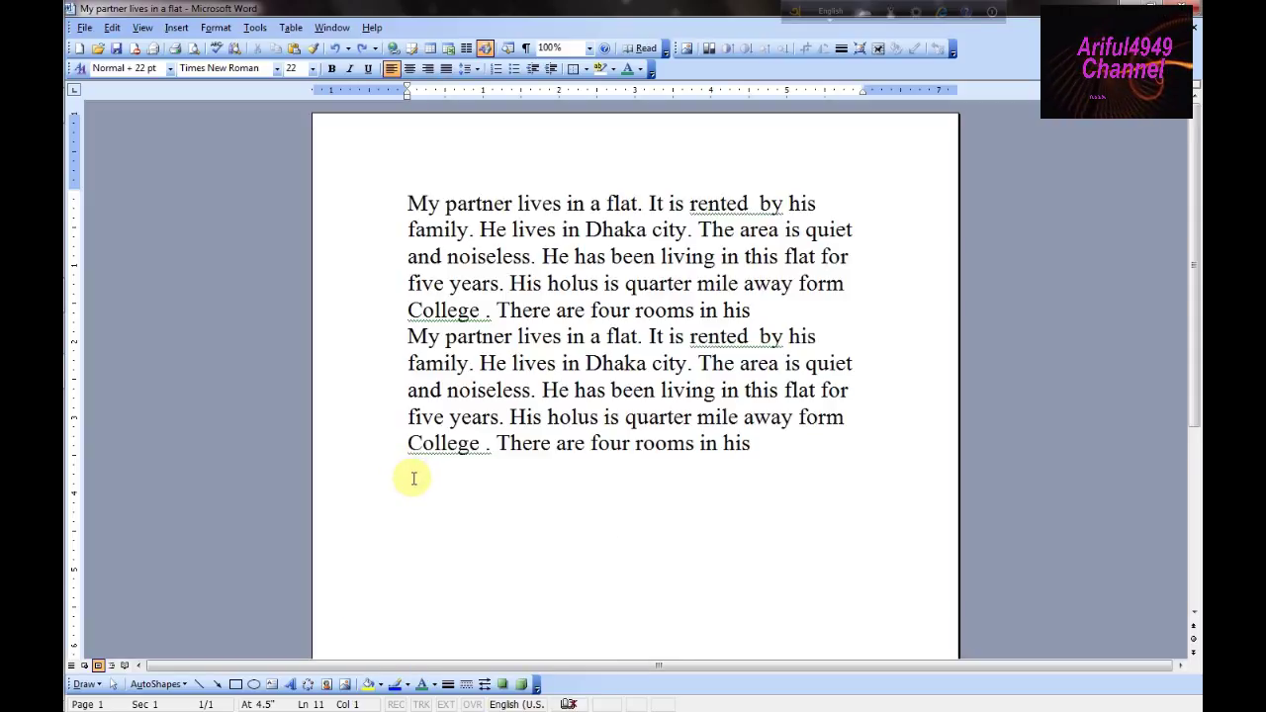
left_click(113, 30)
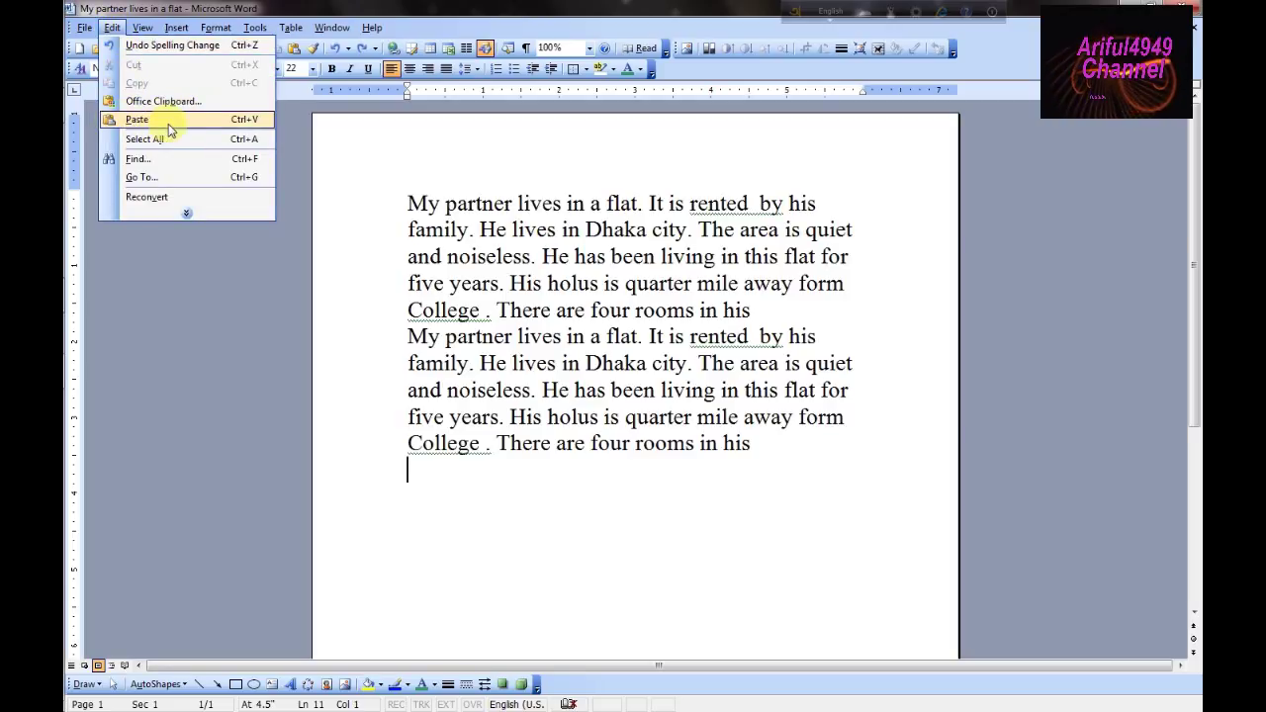
left_click(138, 119)
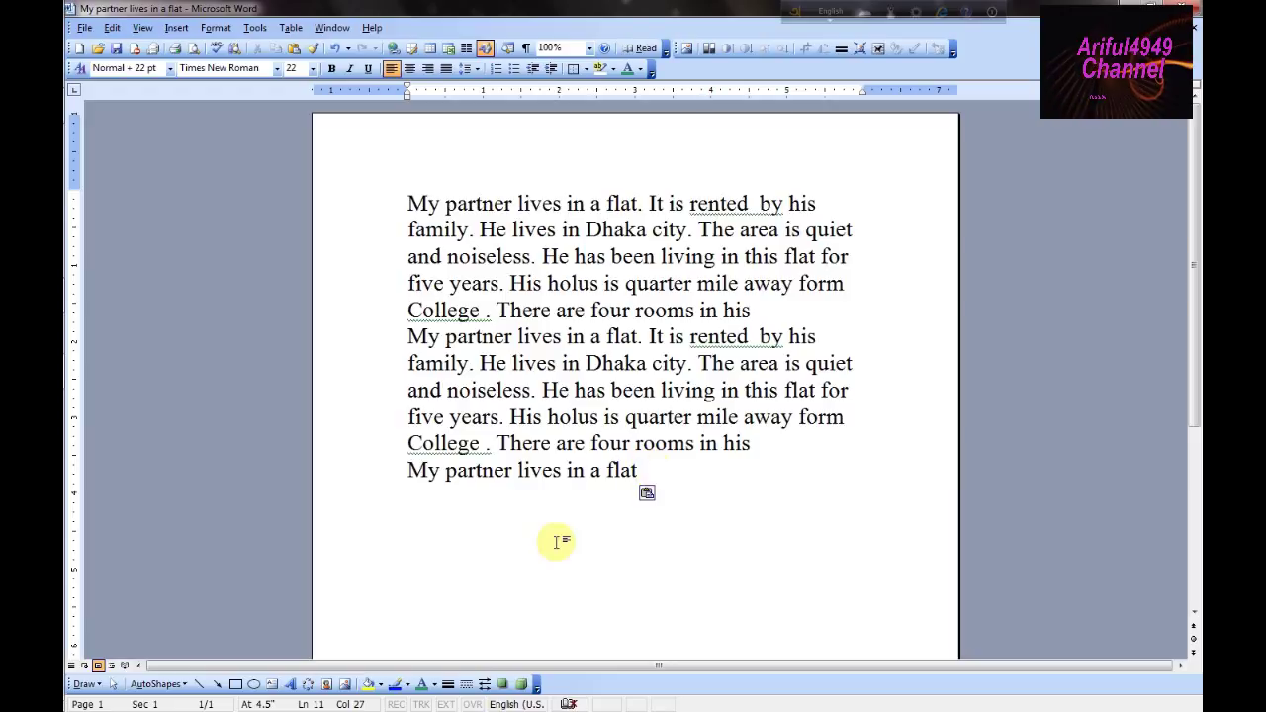
left_click(552, 472)
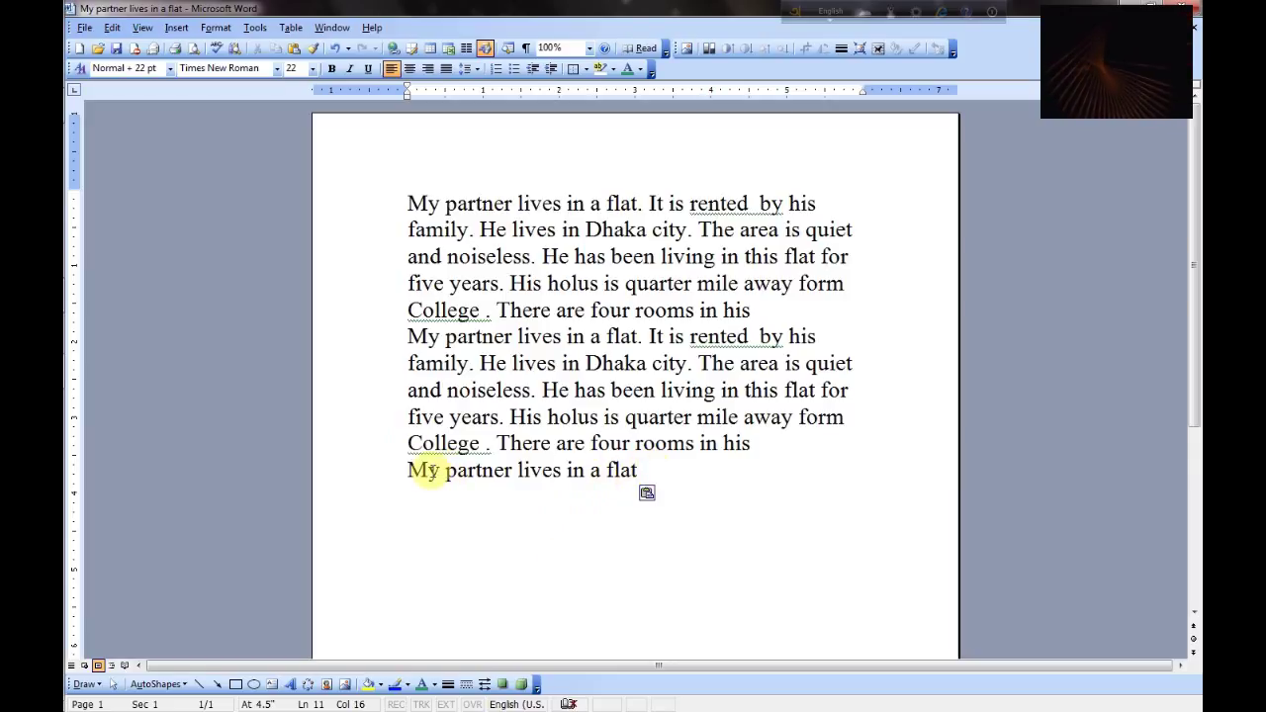
left_click_drag(405, 204, 629, 211)
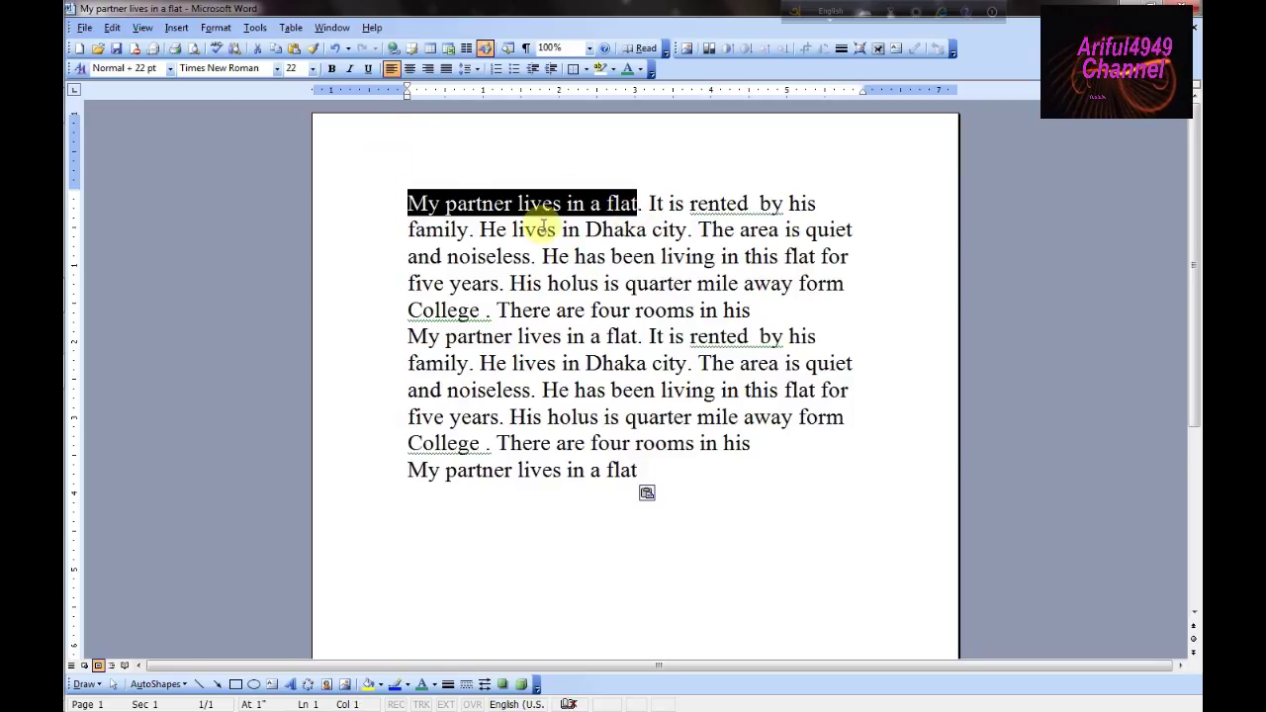
left_click(589, 473)
mouse_move(590, 473)
left_mouse_down()
mouse_move(411, 471)
mouse_move(648, 473)
mouse_move(414, 471)
left_mouse_up()
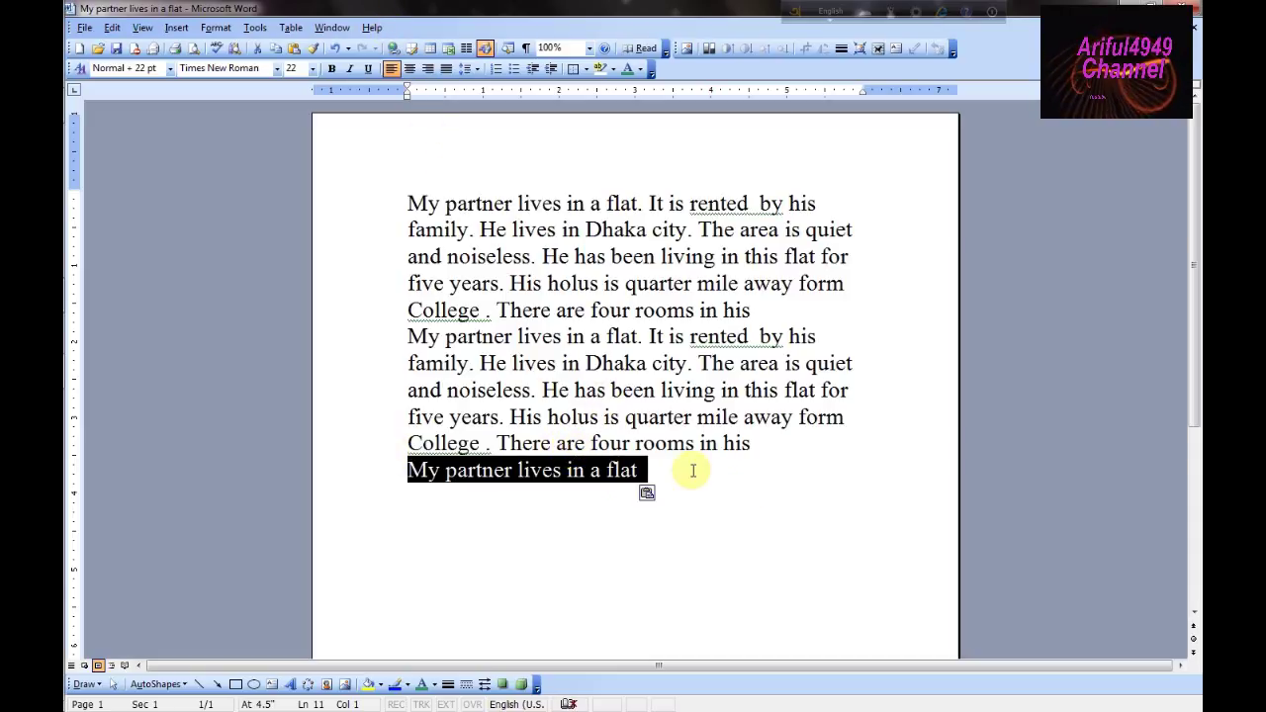
key("Delete")
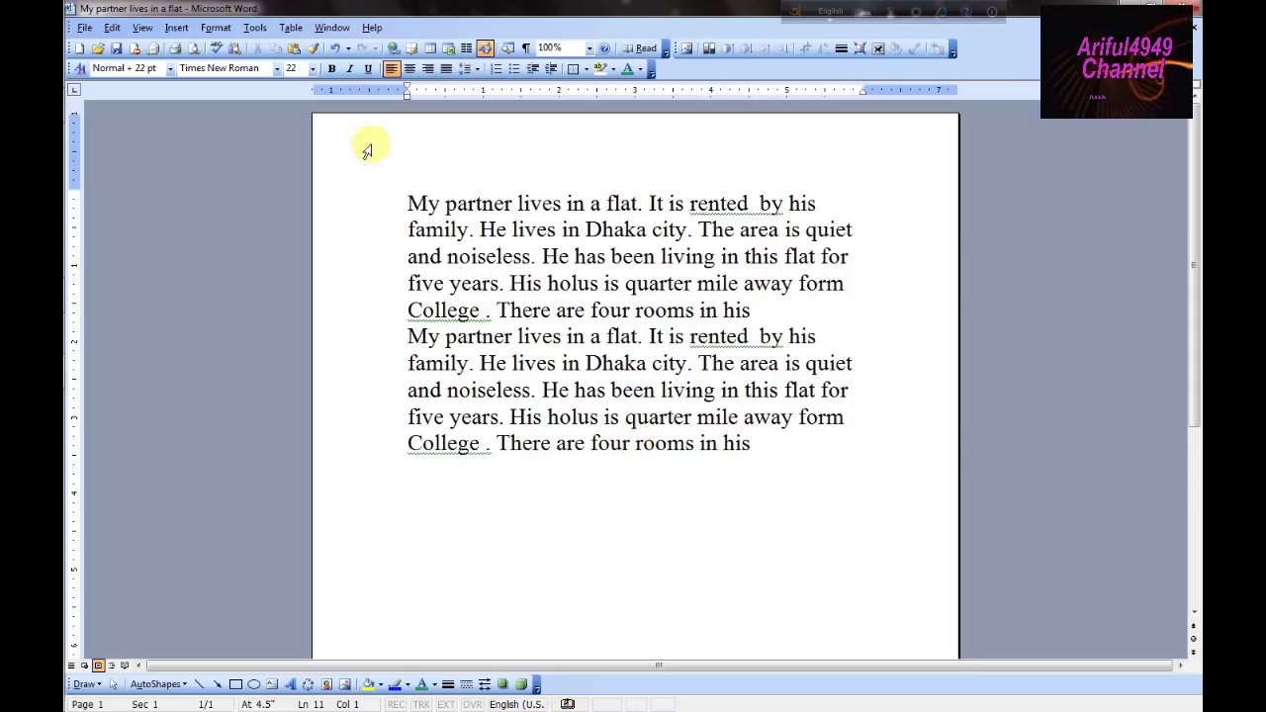
Expand the full Edit menu, then close it unused
left_click(112, 29)
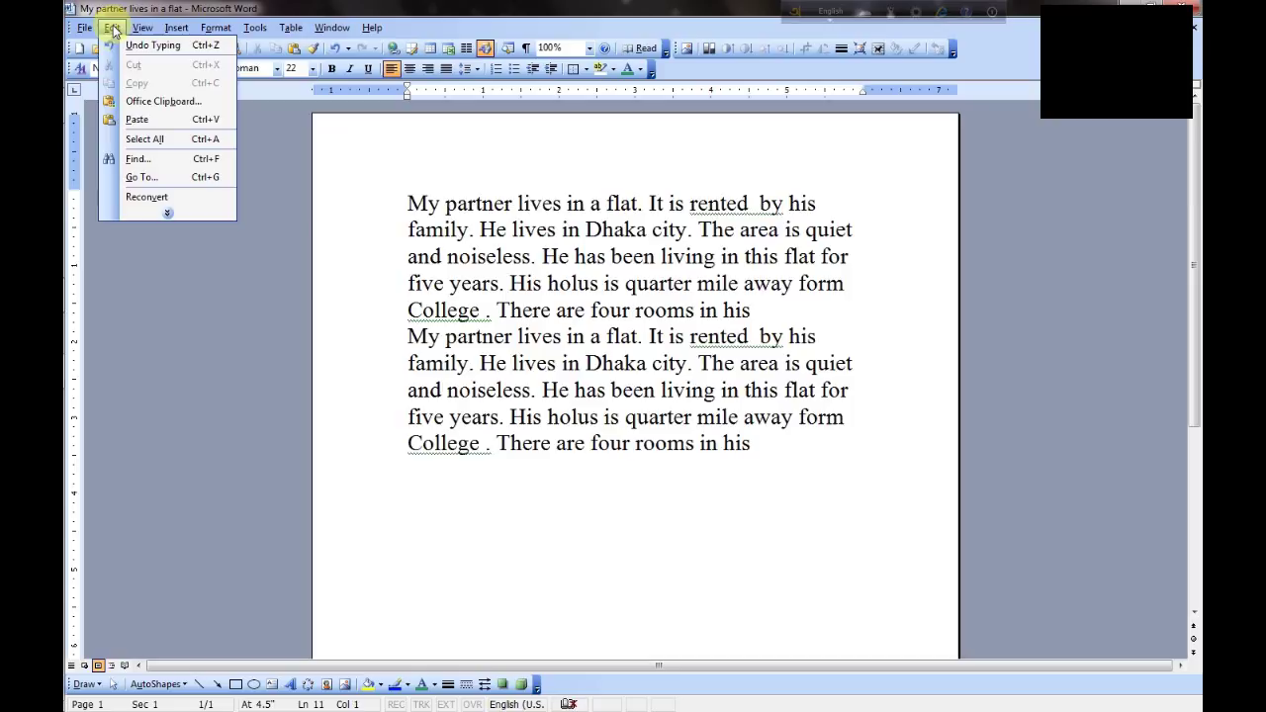
left_click(168, 212)
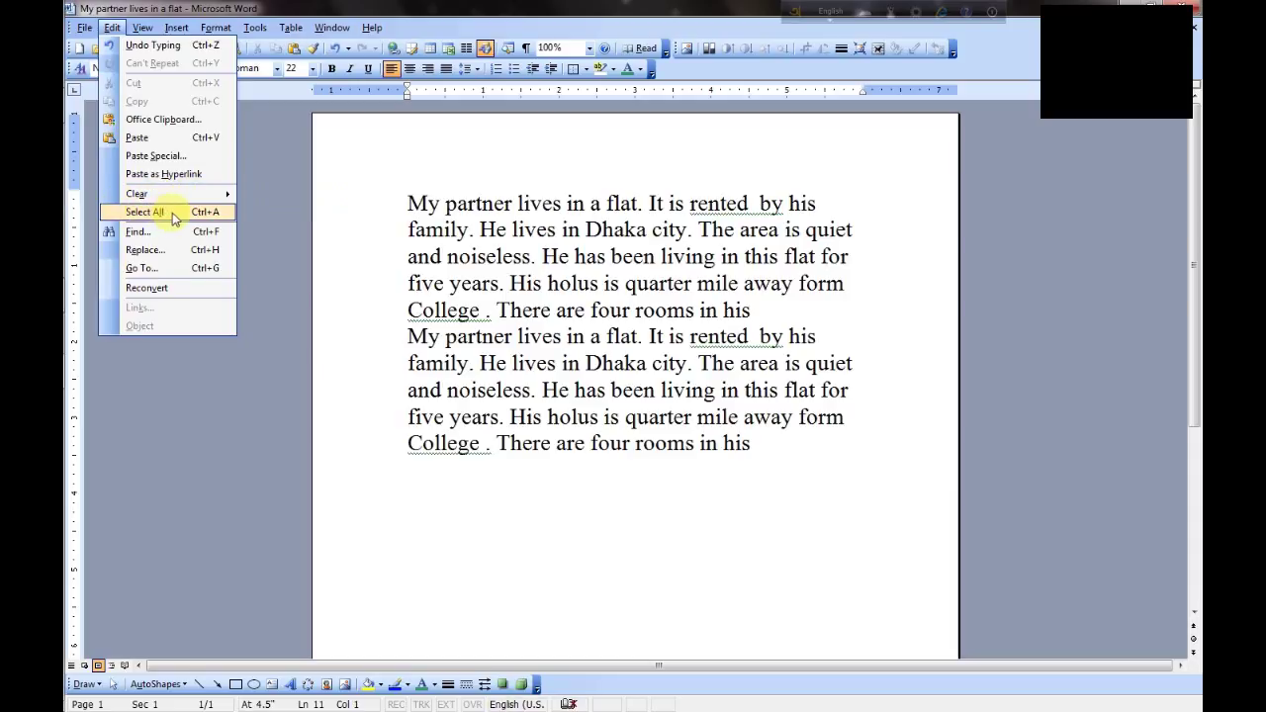
left_click(628, 489)
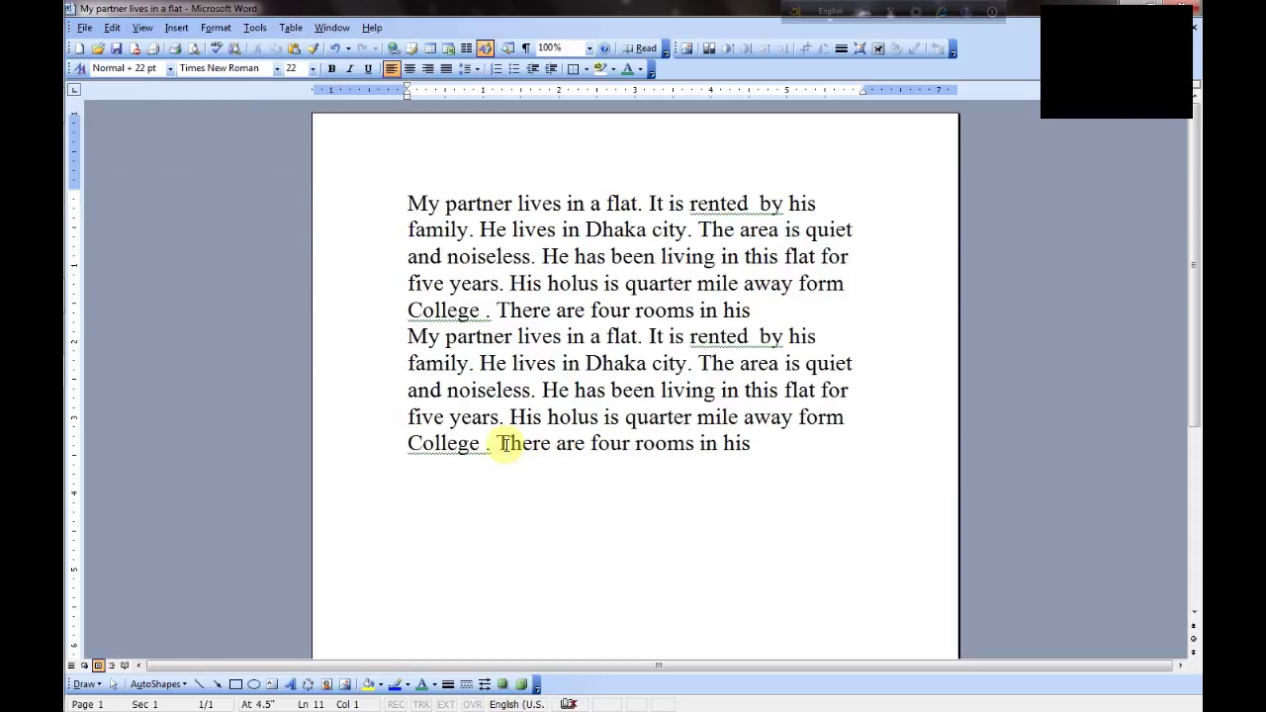
Clear the formatting from 'There are four rooms in his' with Edit > Clear > Formats
left_click_drag(502, 446, 754, 448)
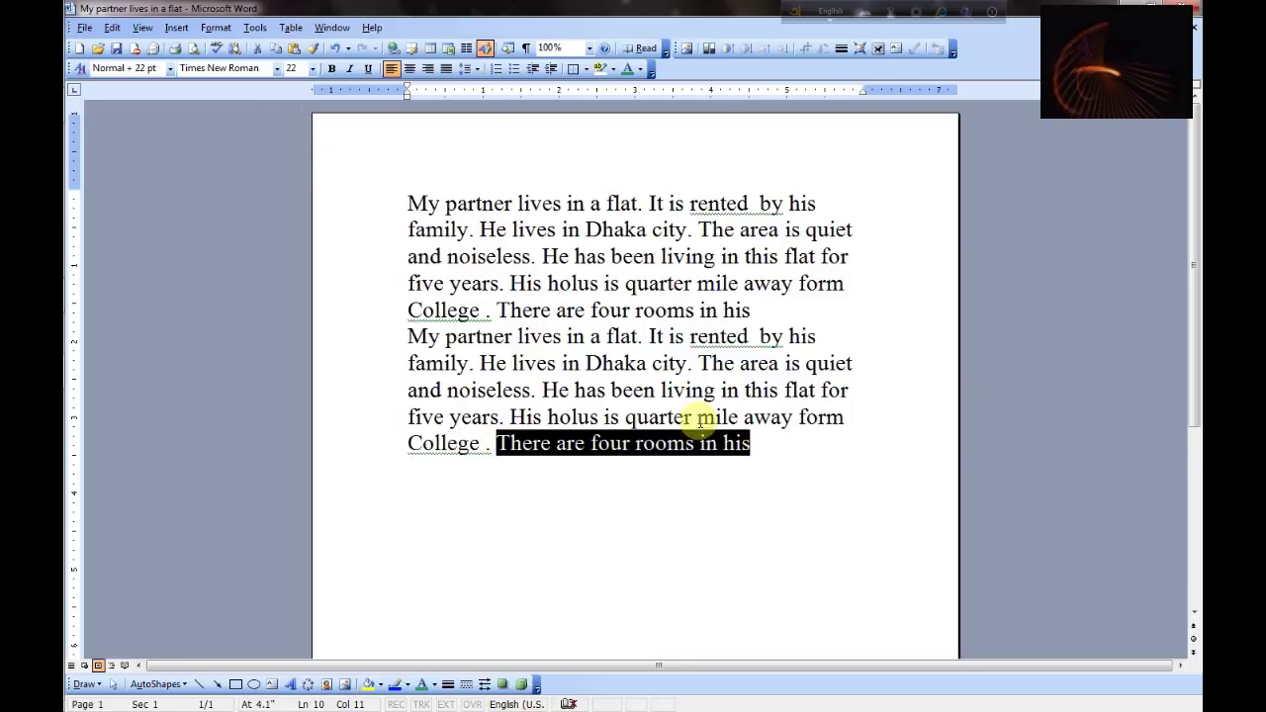
left_click(112, 27)
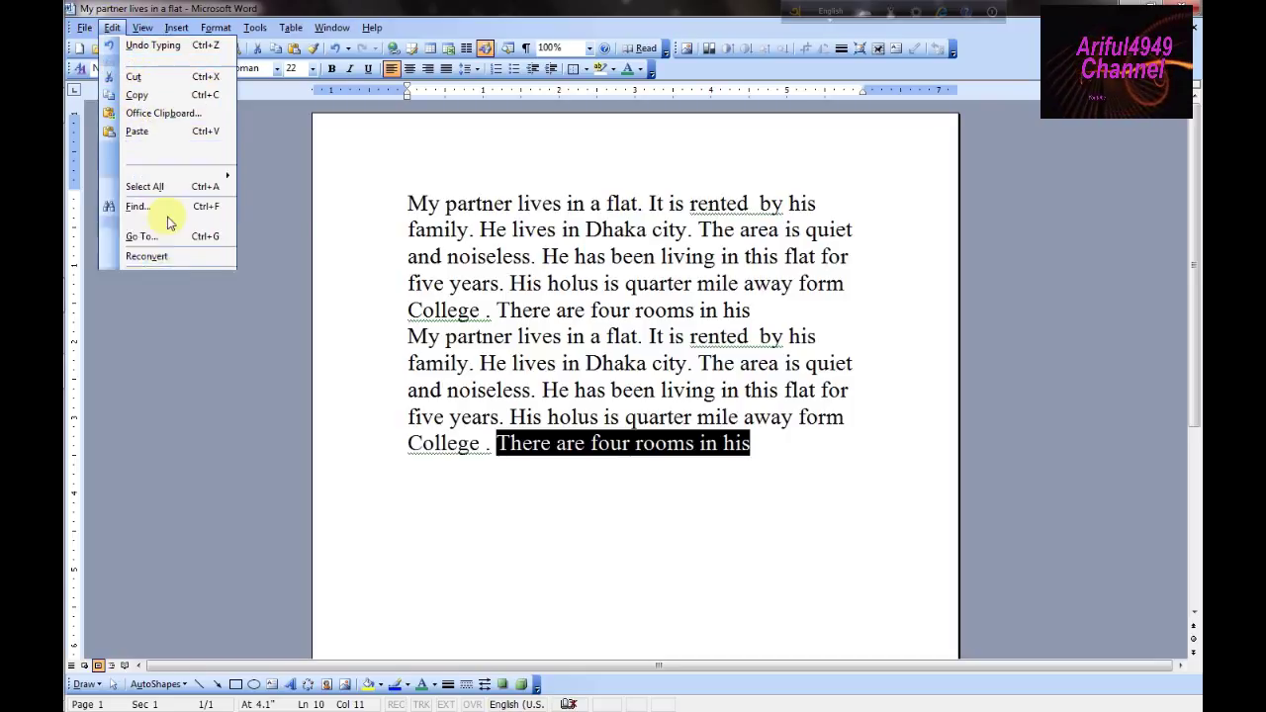
mouse_move(139, 194)
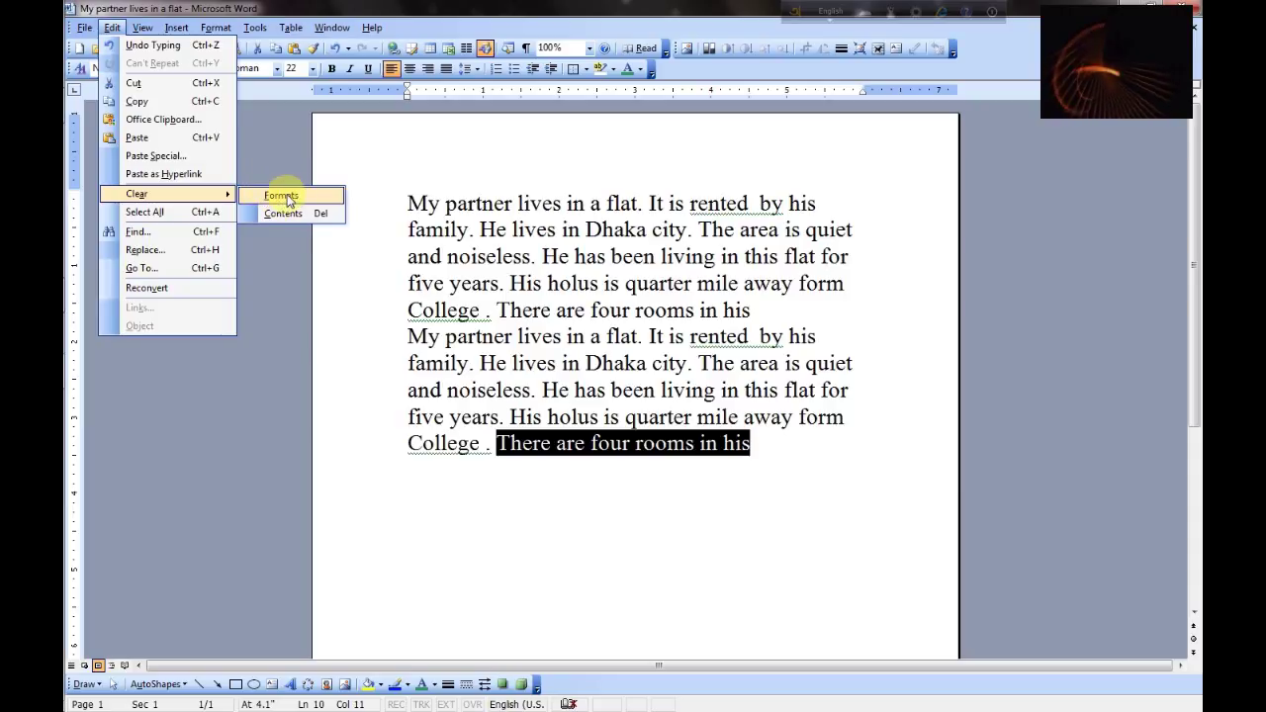
left_click(281, 196)
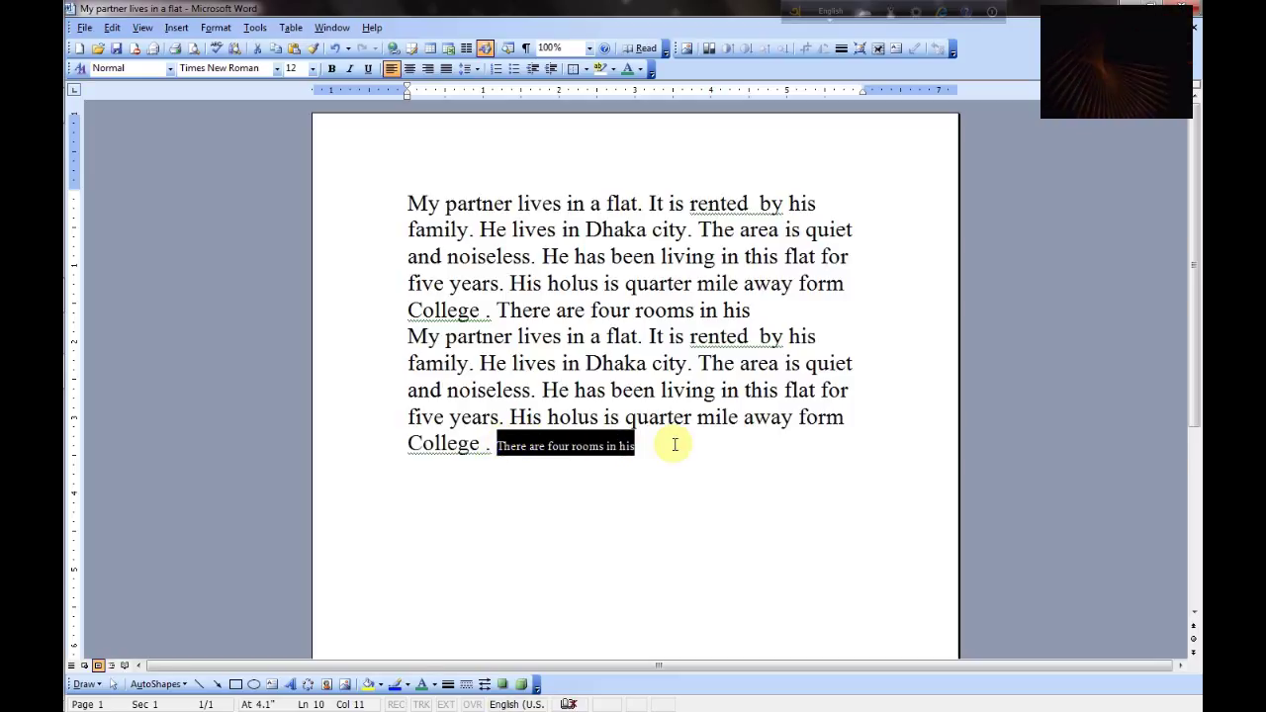
Apply Edit > Clear > Formats again, with no visible change
left_click(114, 29)
mouse_move(188, 139)
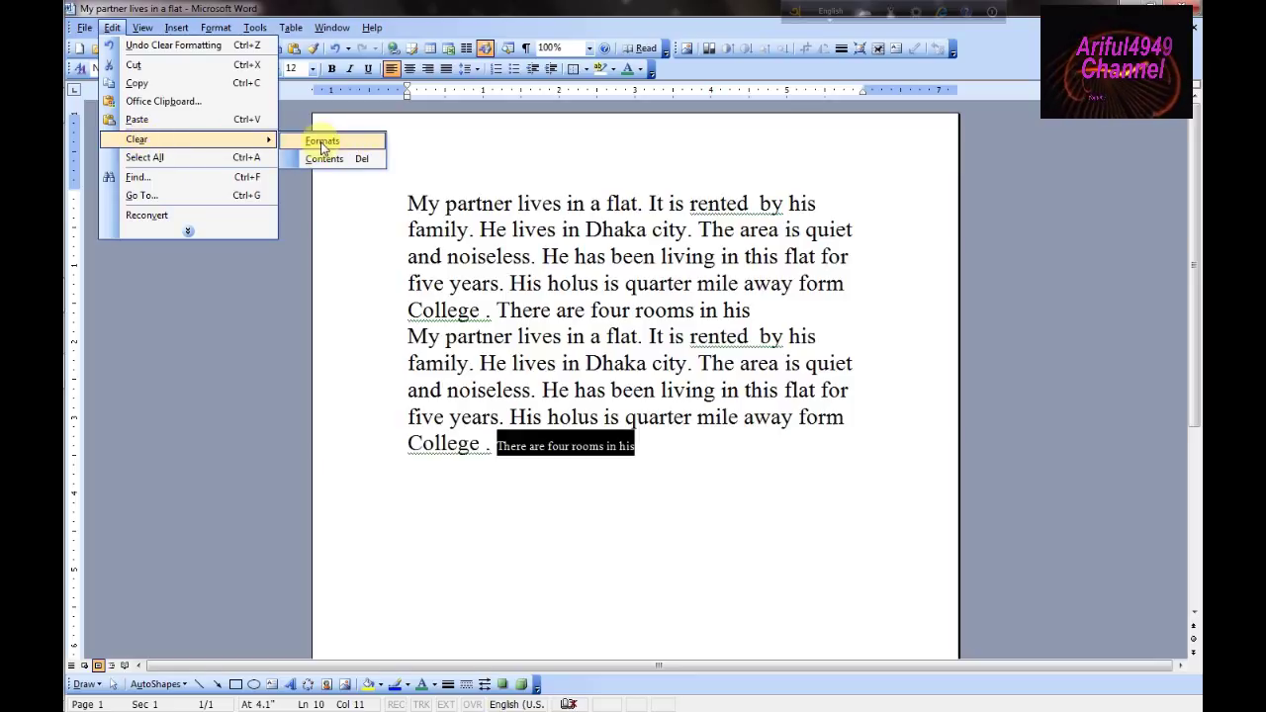
left_click(351, 145)
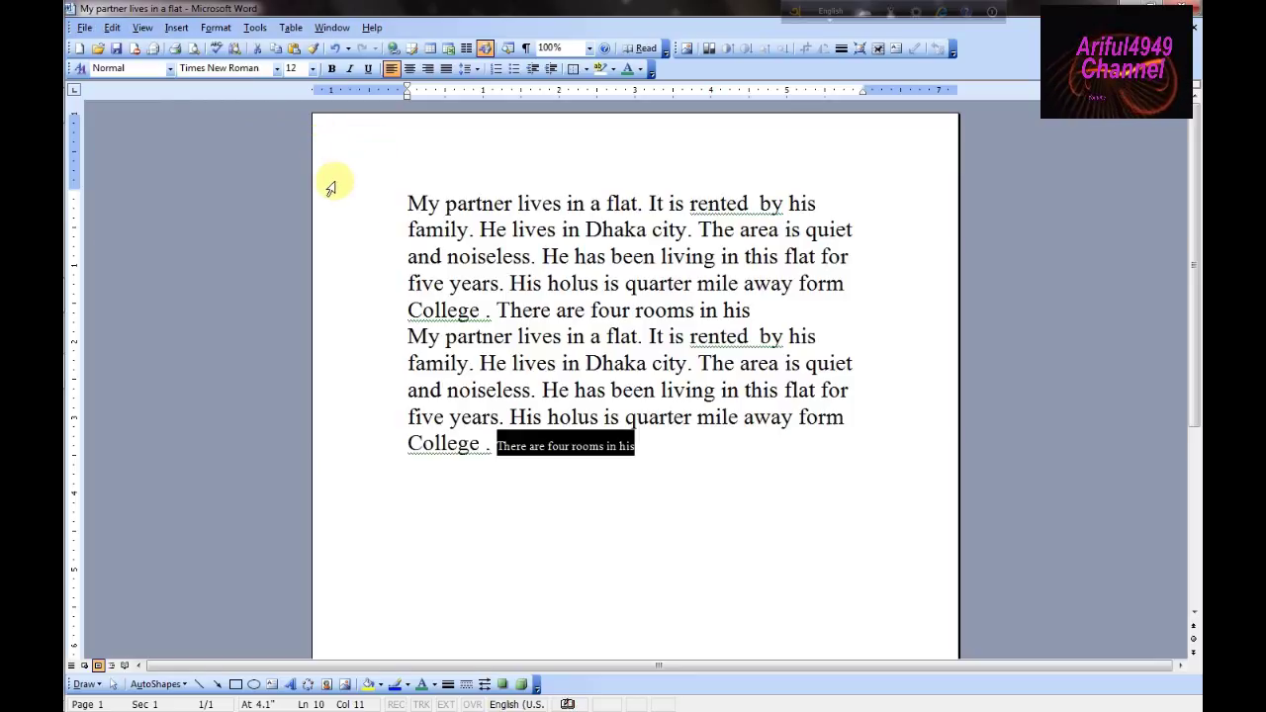
left_click(648, 457)
Undo the format clearing so 'There are four rooms in his' returns to 22 pt
left_click_drag(497, 446, 753, 467)
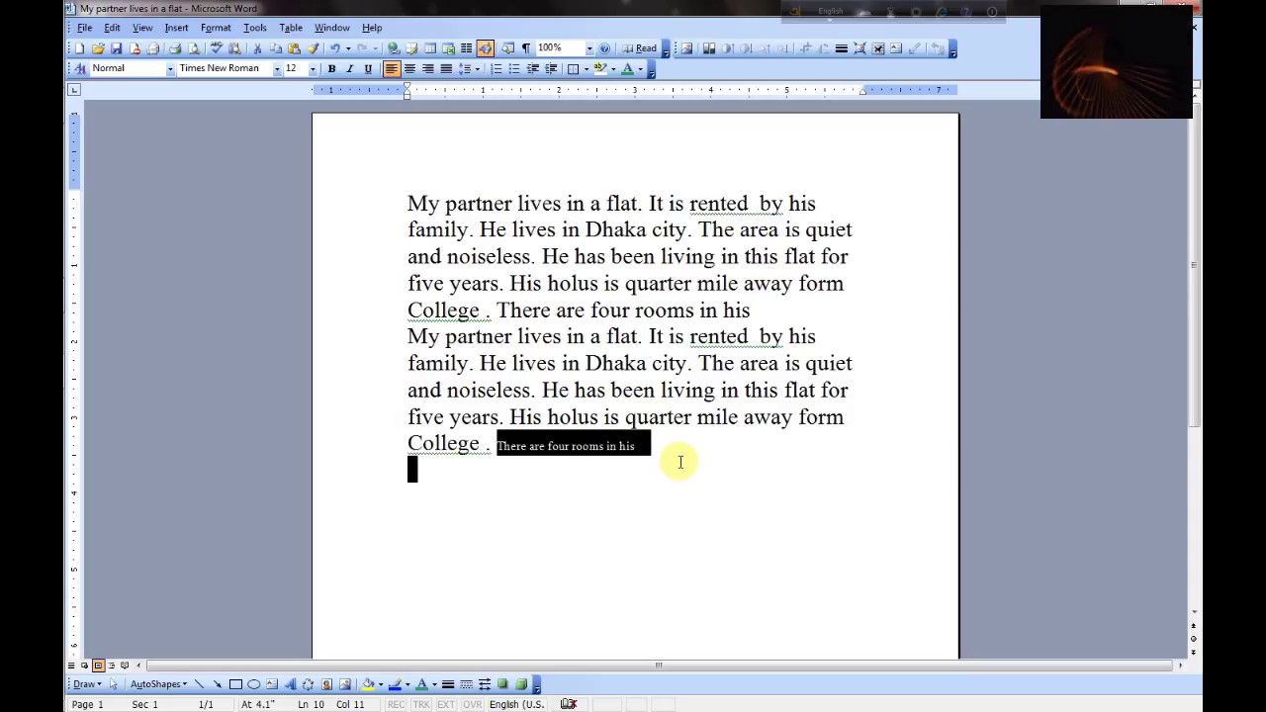
key("shift+Left")
key("ctrl+z")
left_click(681, 475)
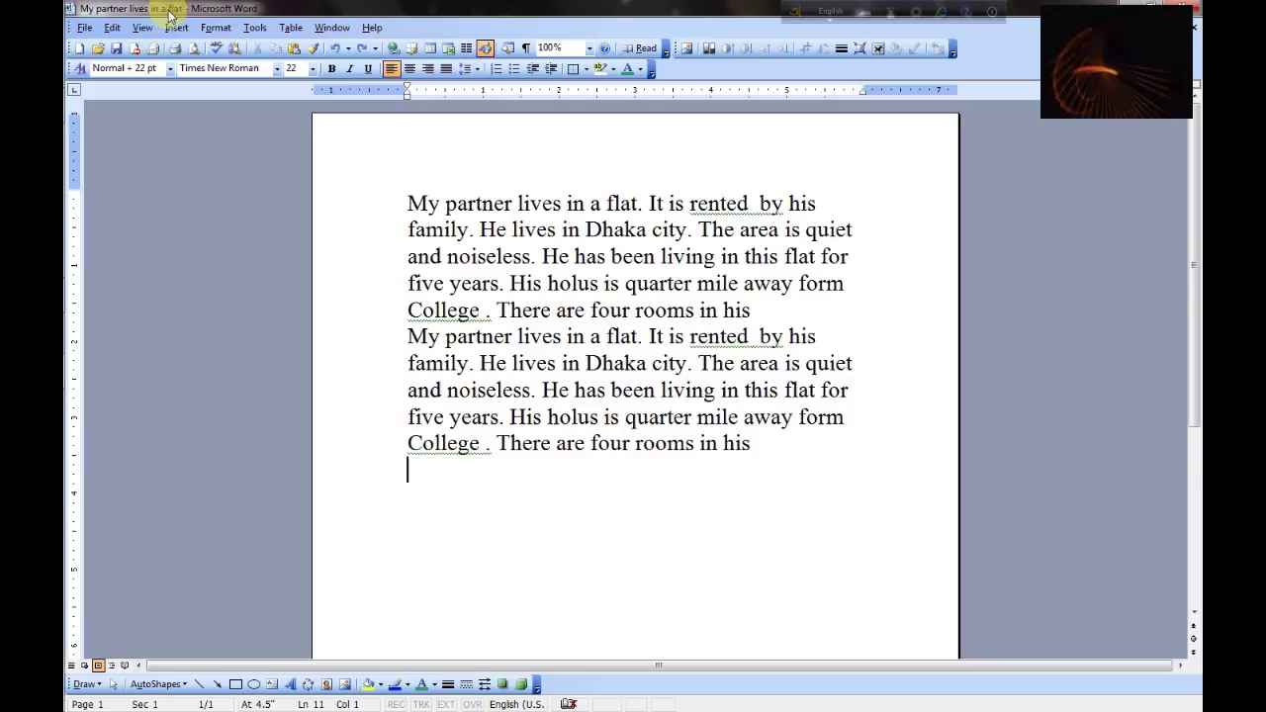
left_click(112, 27)
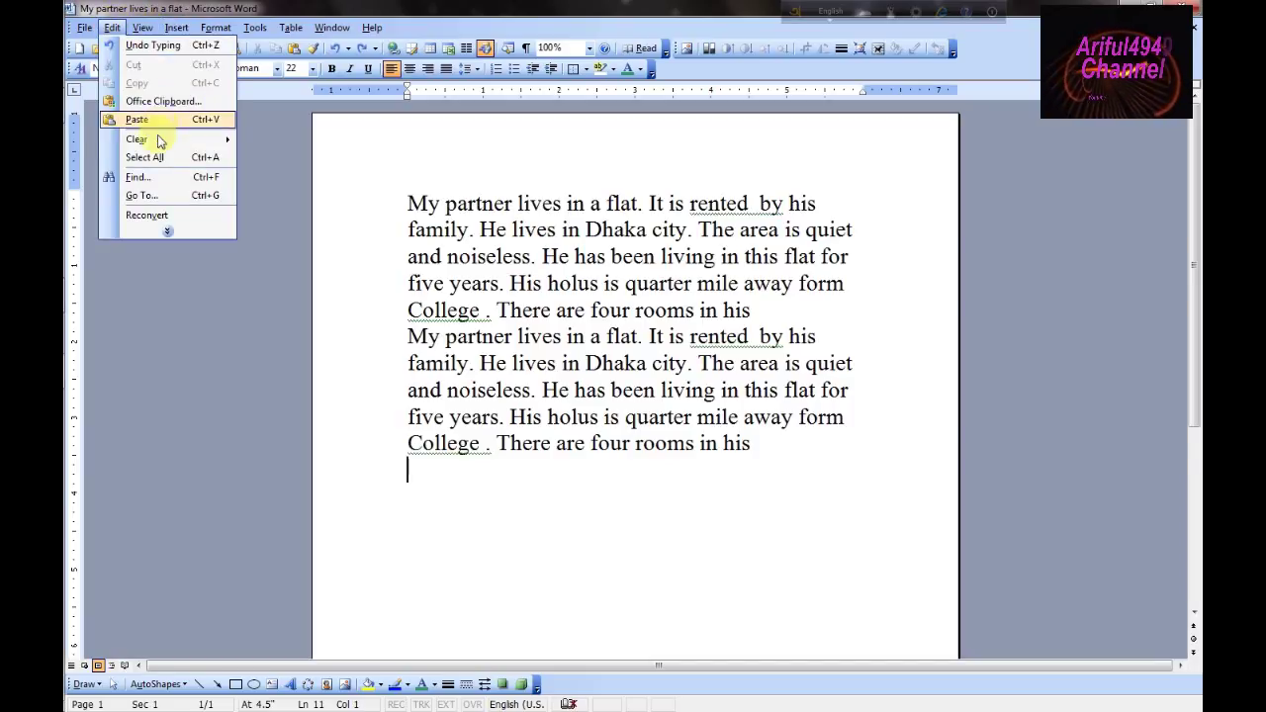
left_click(166, 233)
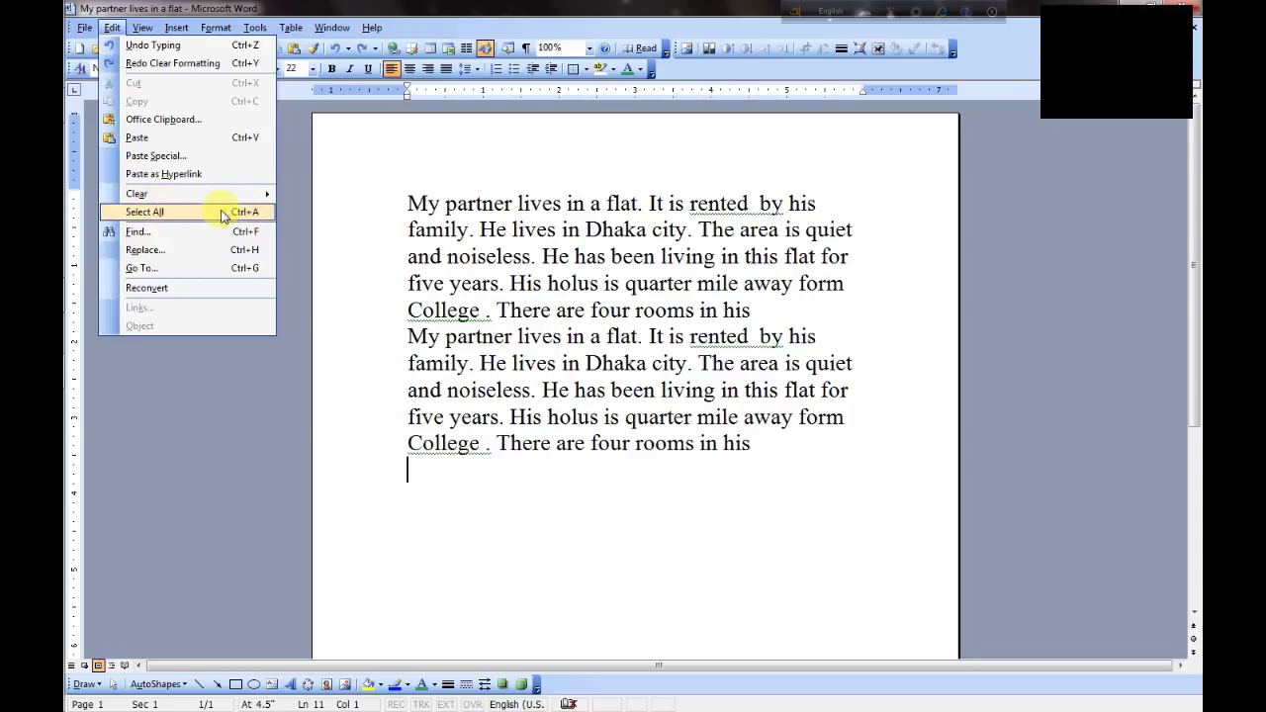
left_click(178, 209)
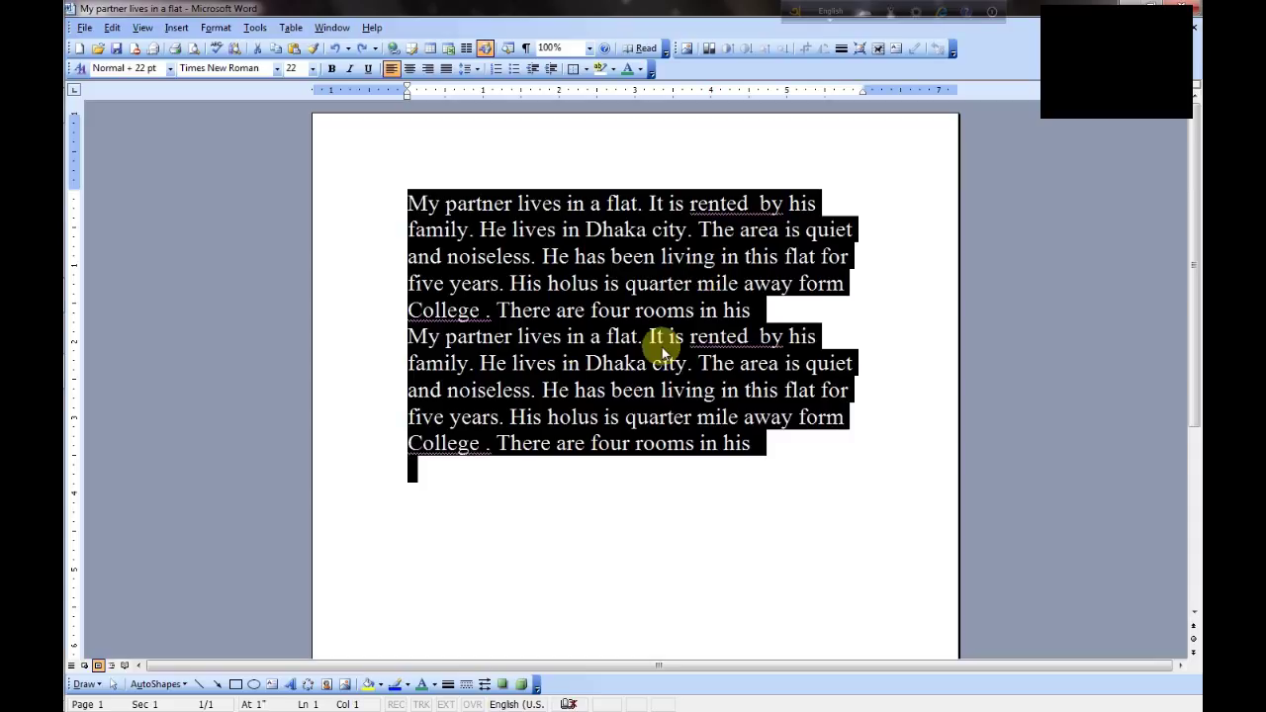
left_click(551, 475)
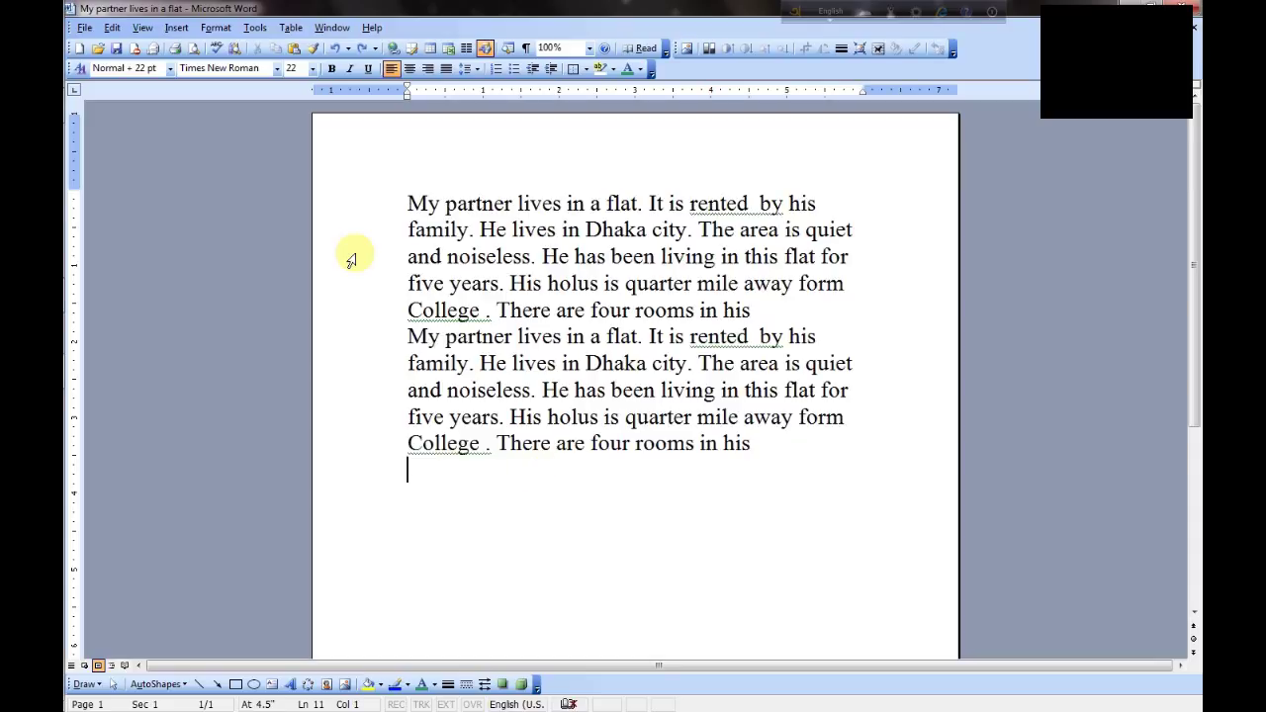
left_click(114, 28)
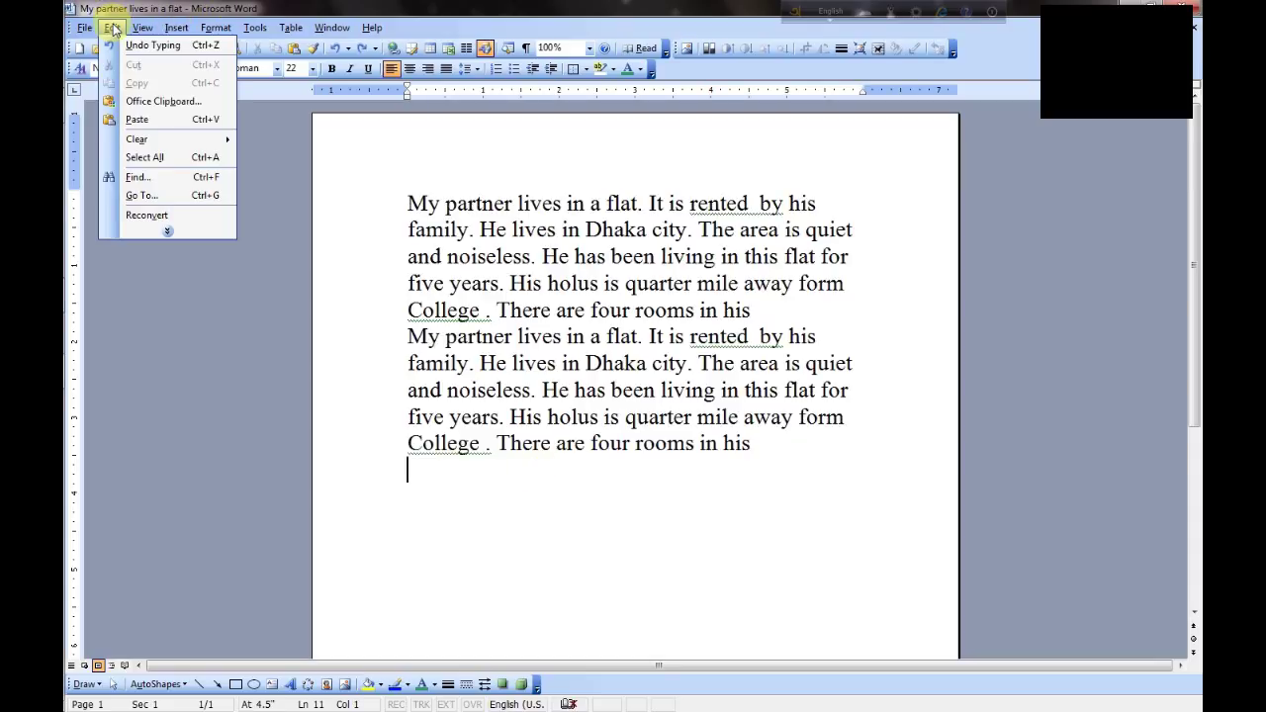
left_click(166, 233)
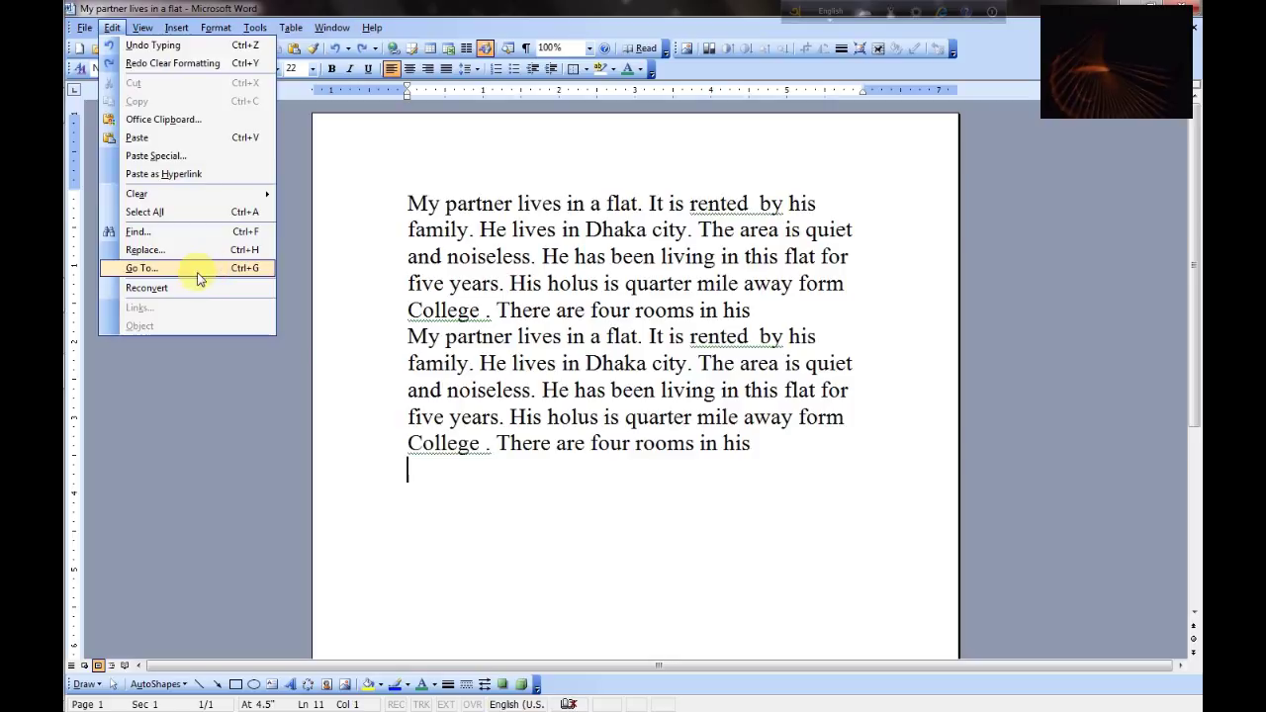
Open Find and Replace on the Find tab, placed below the text, with 'is' as the search term
left_click(143, 268)
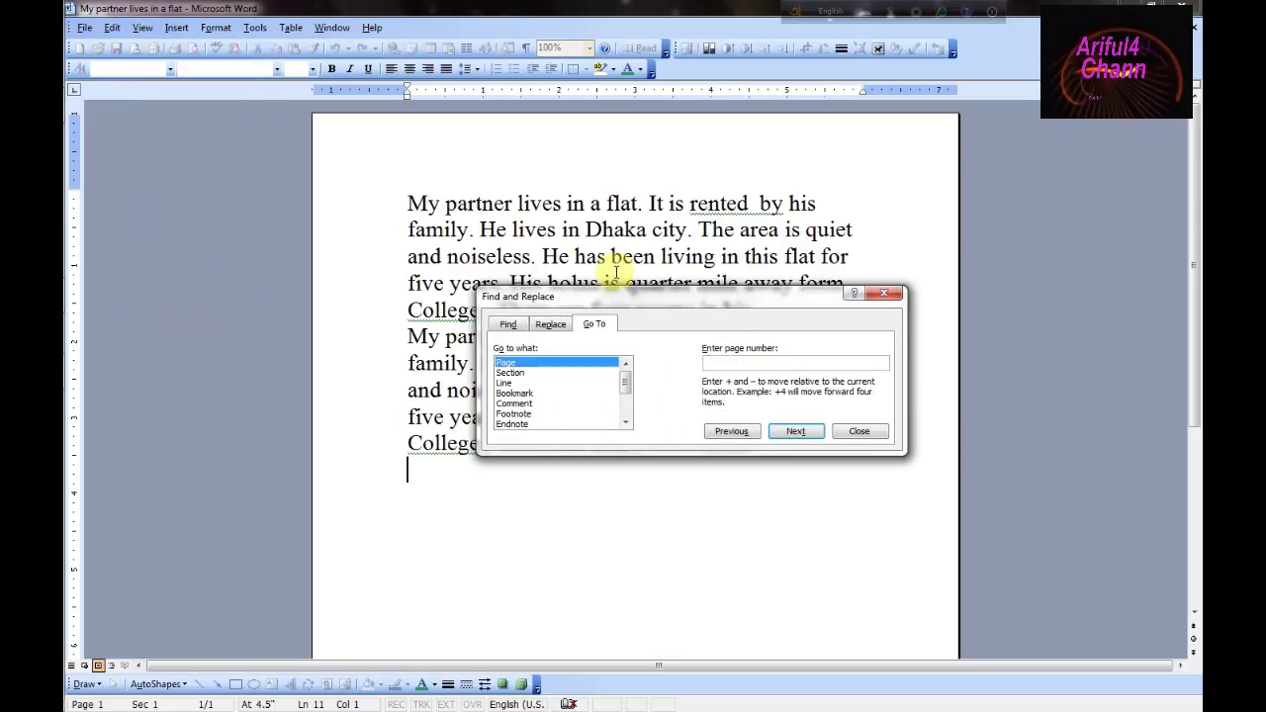
left_click(508, 324)
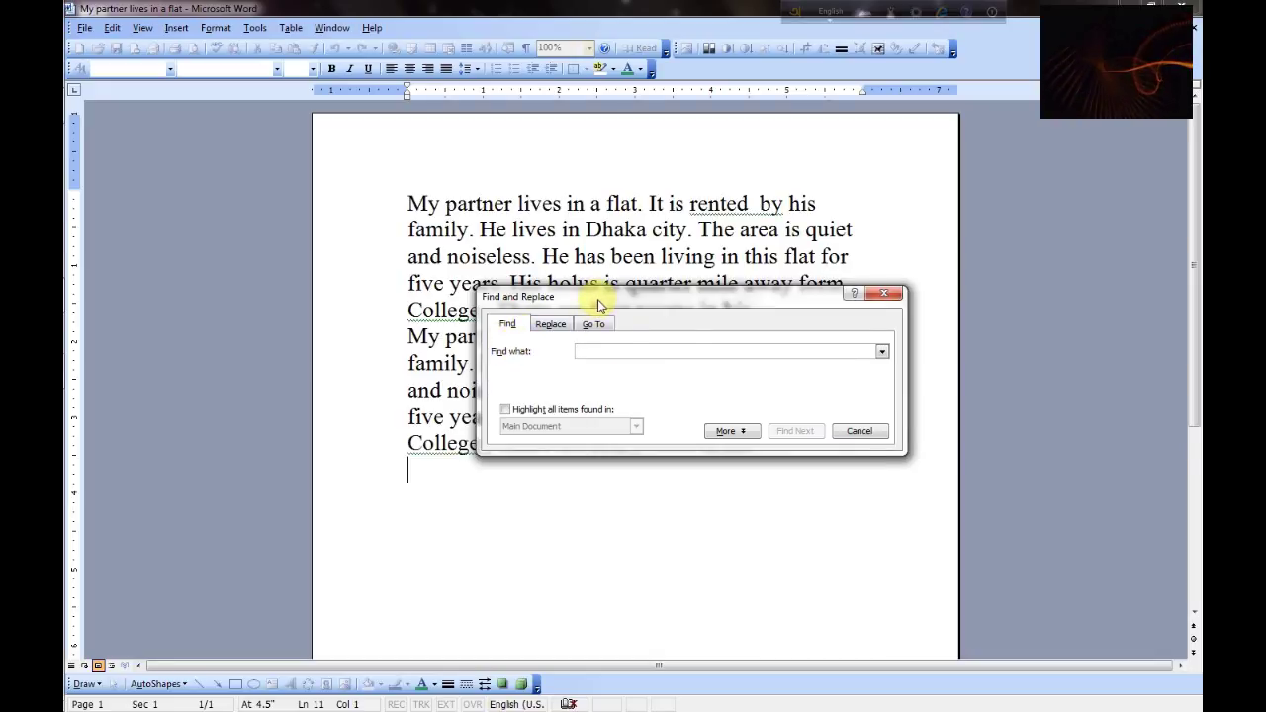
left_click_drag(598, 306, 950, 277)
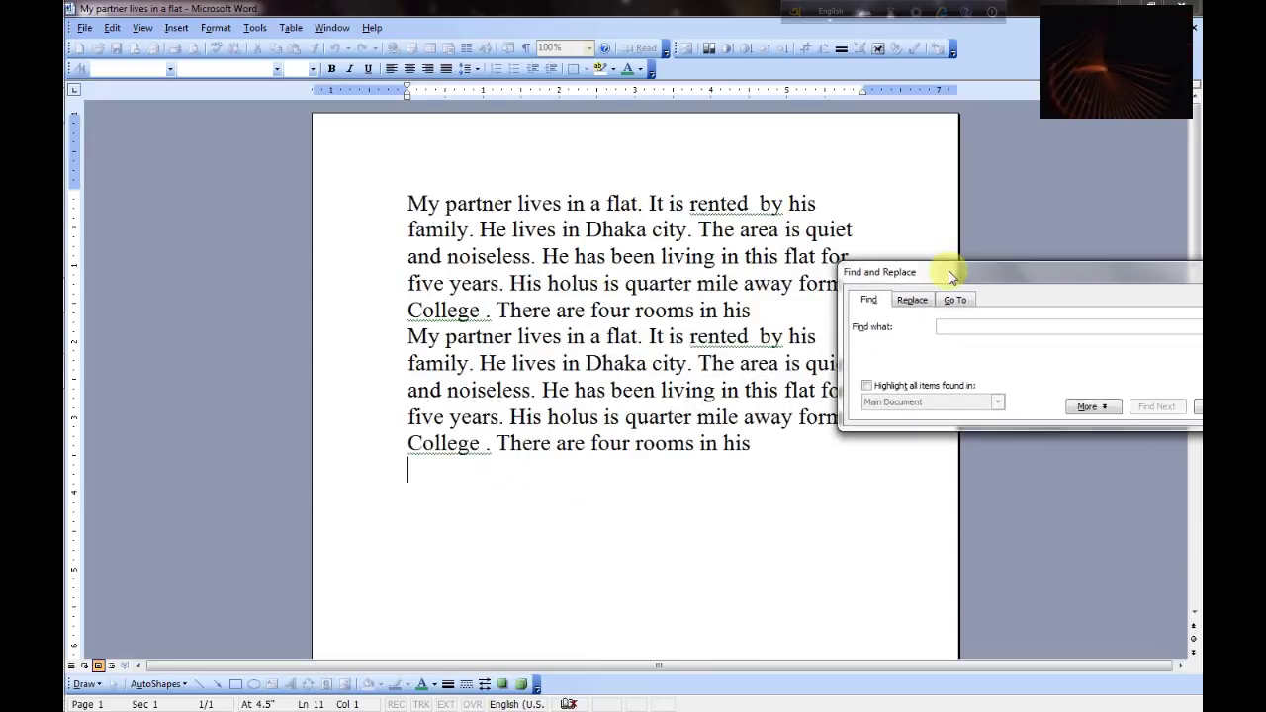
left_click_drag(950, 277, 558, 475)
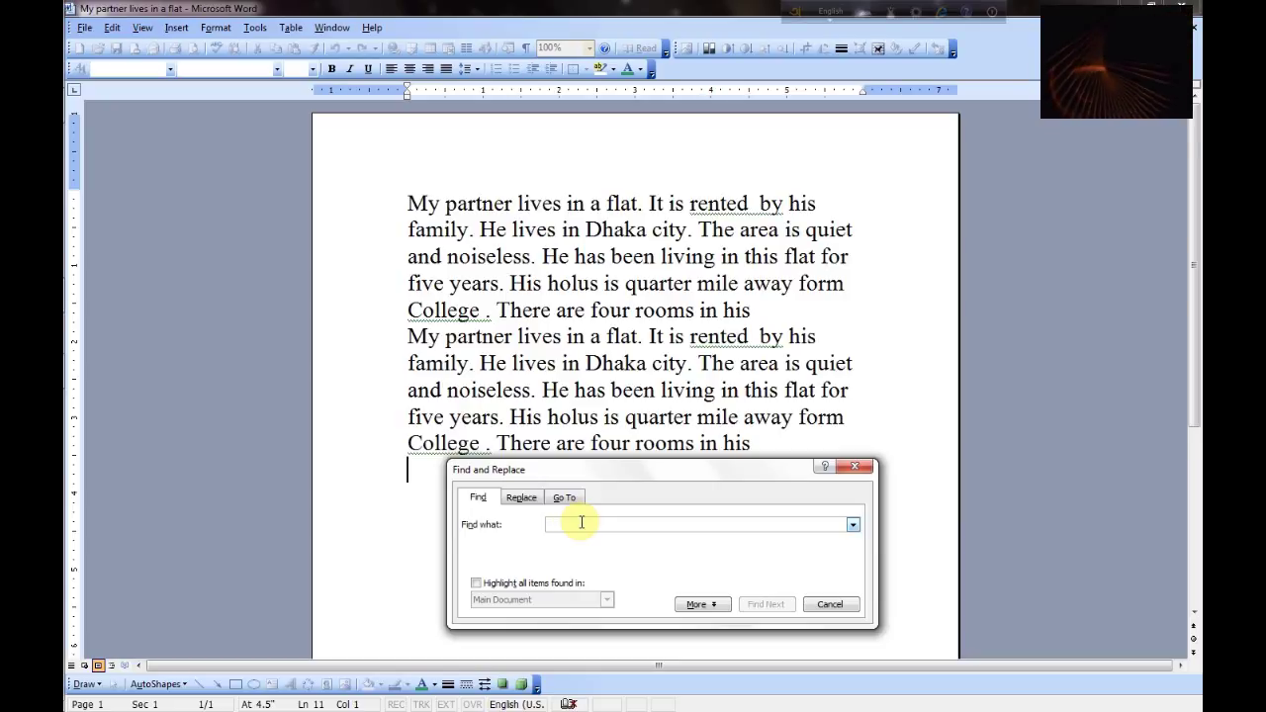
left_click(582, 523)
type("is")
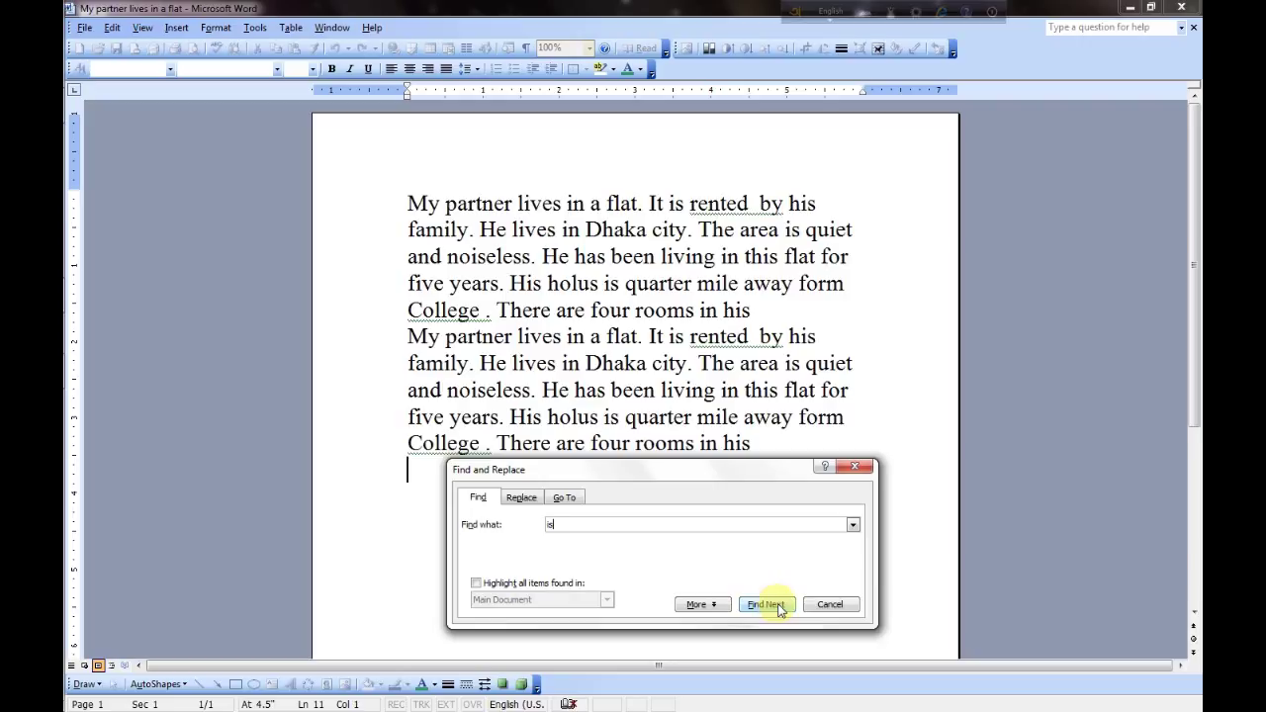
Step through each 'is' match: his, is quiet, noiseless, this, His and holus
left_click(780, 609)
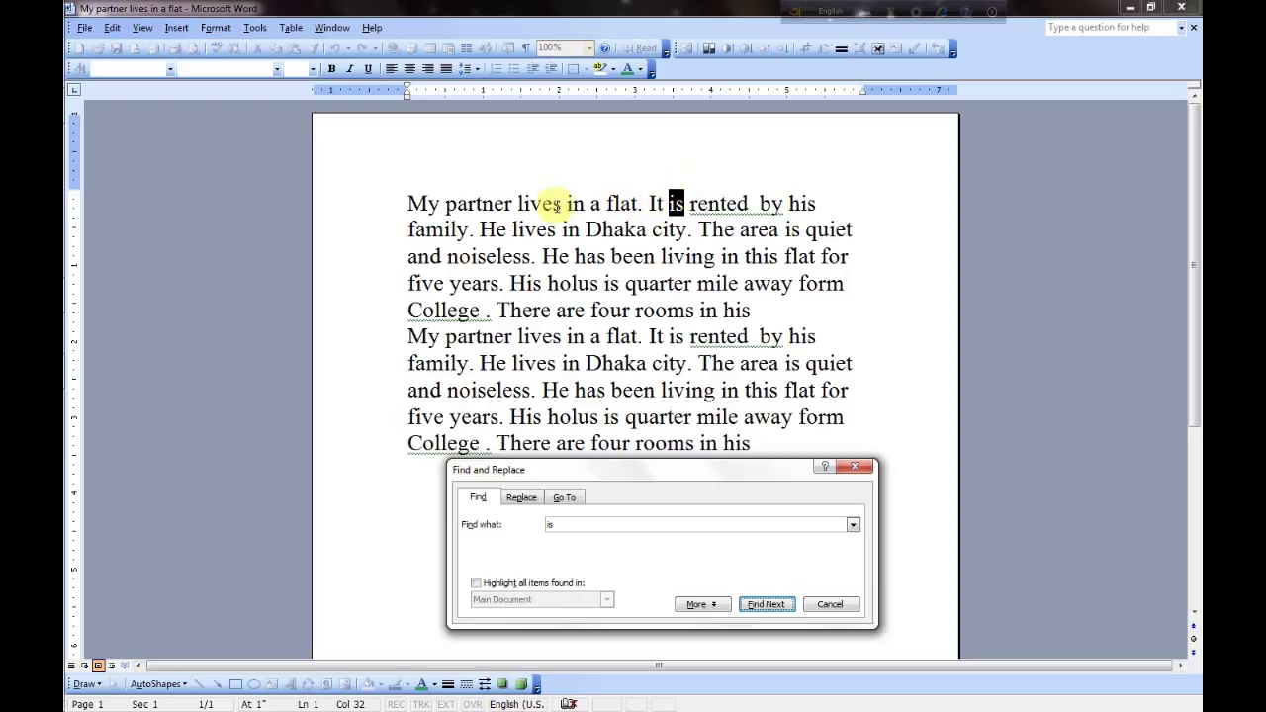
left_click(770, 608)
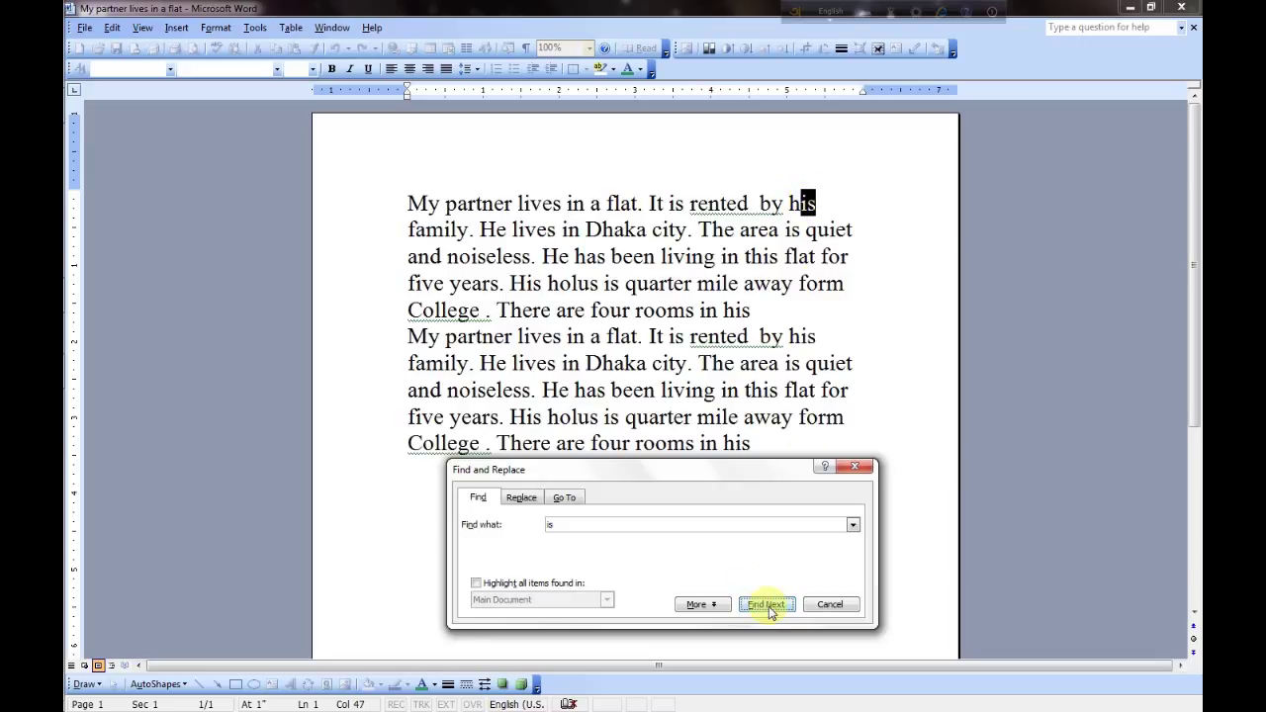
left_click(769, 607)
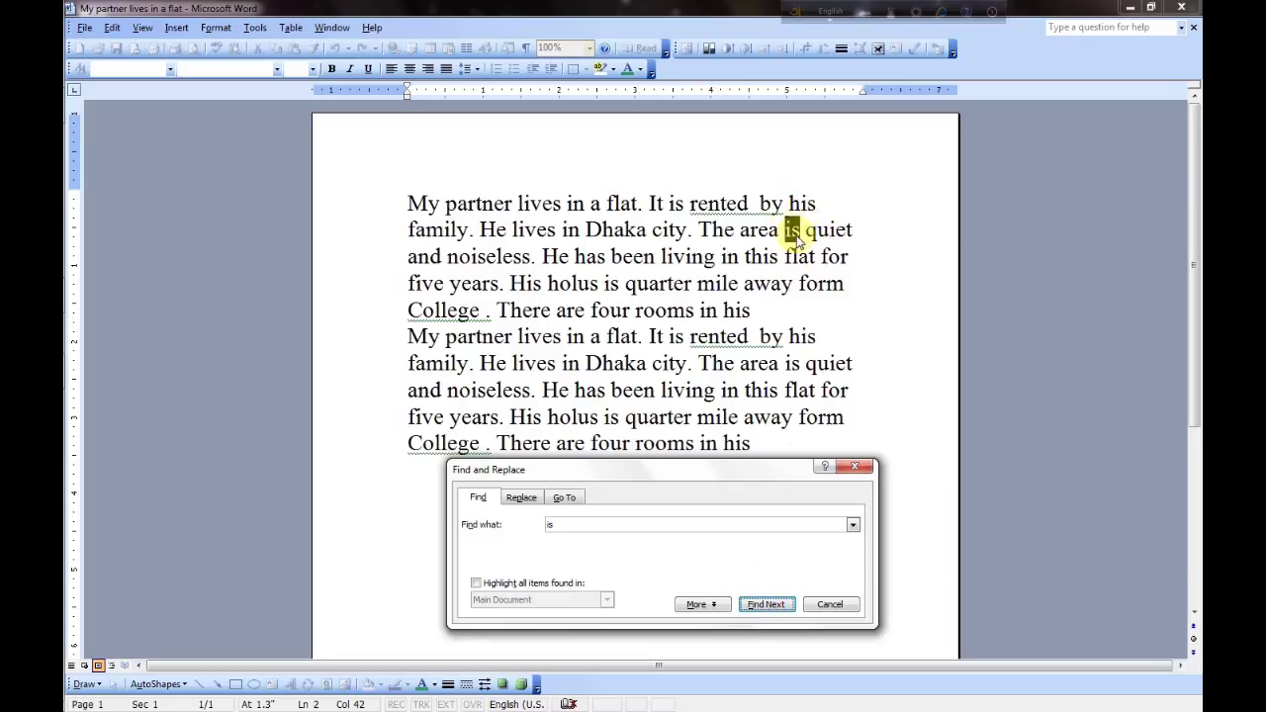
left_click(765, 604)
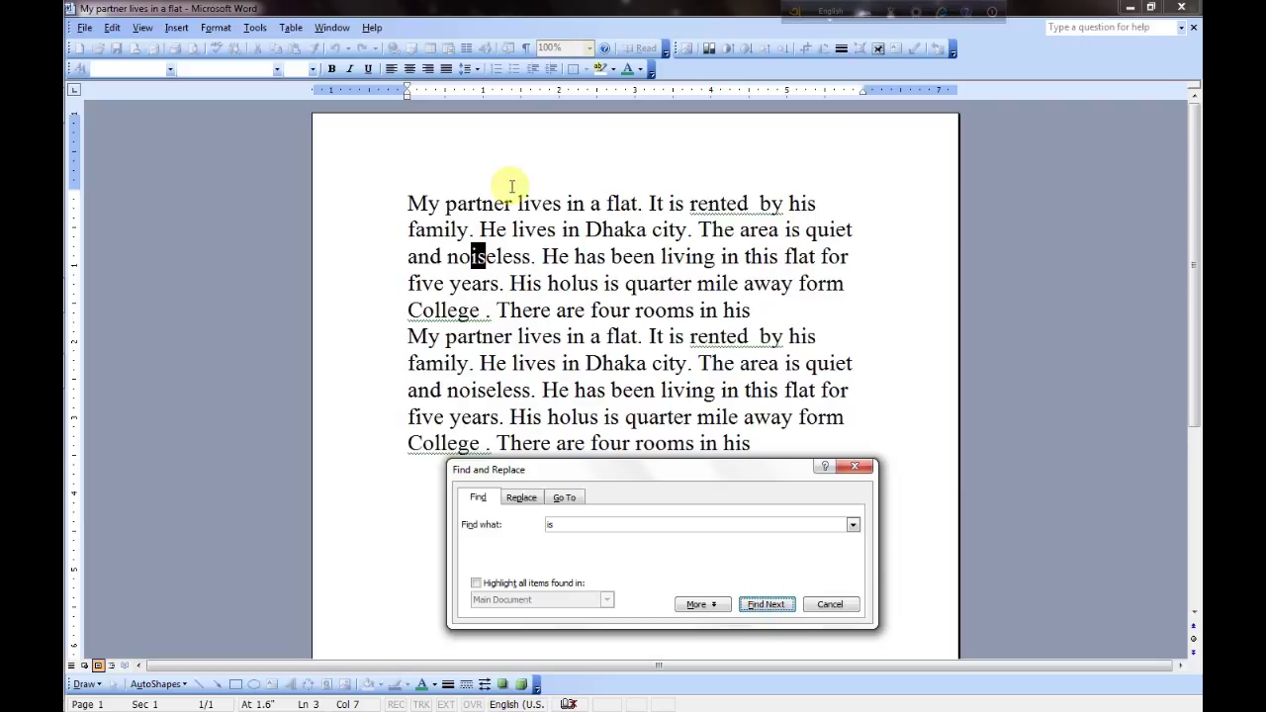
left_click(764, 604)
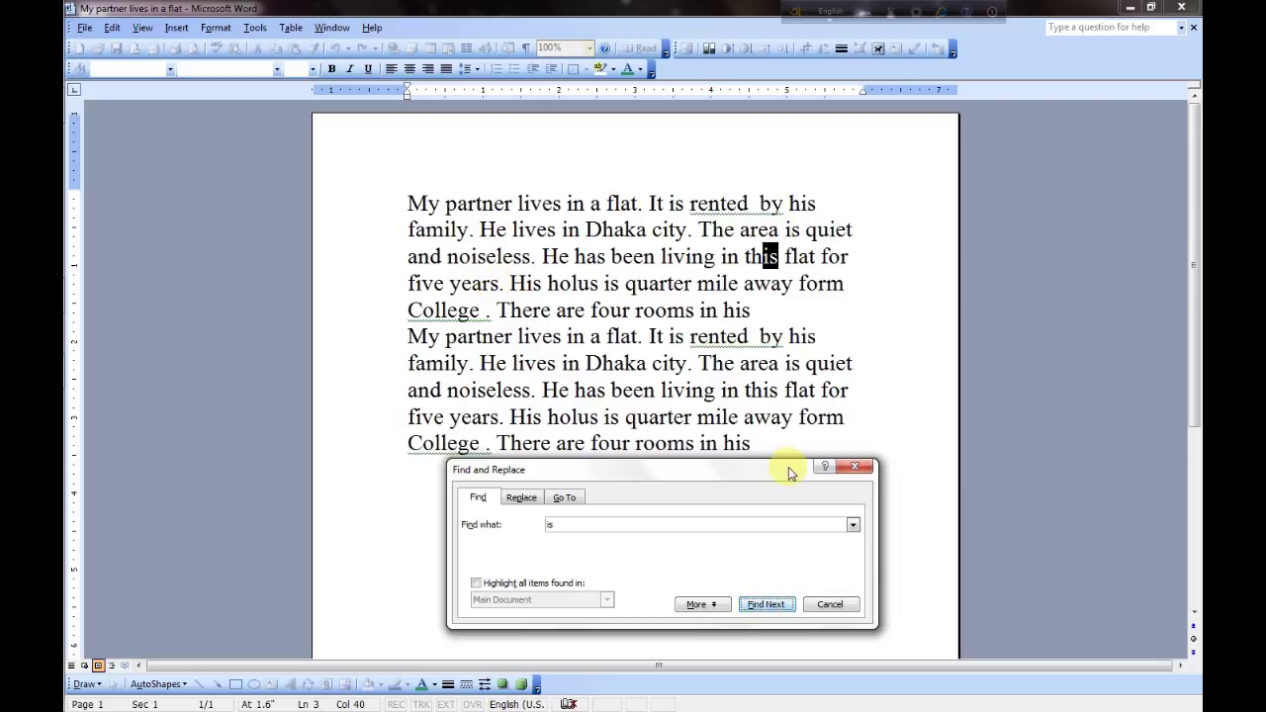
left_click(767, 605)
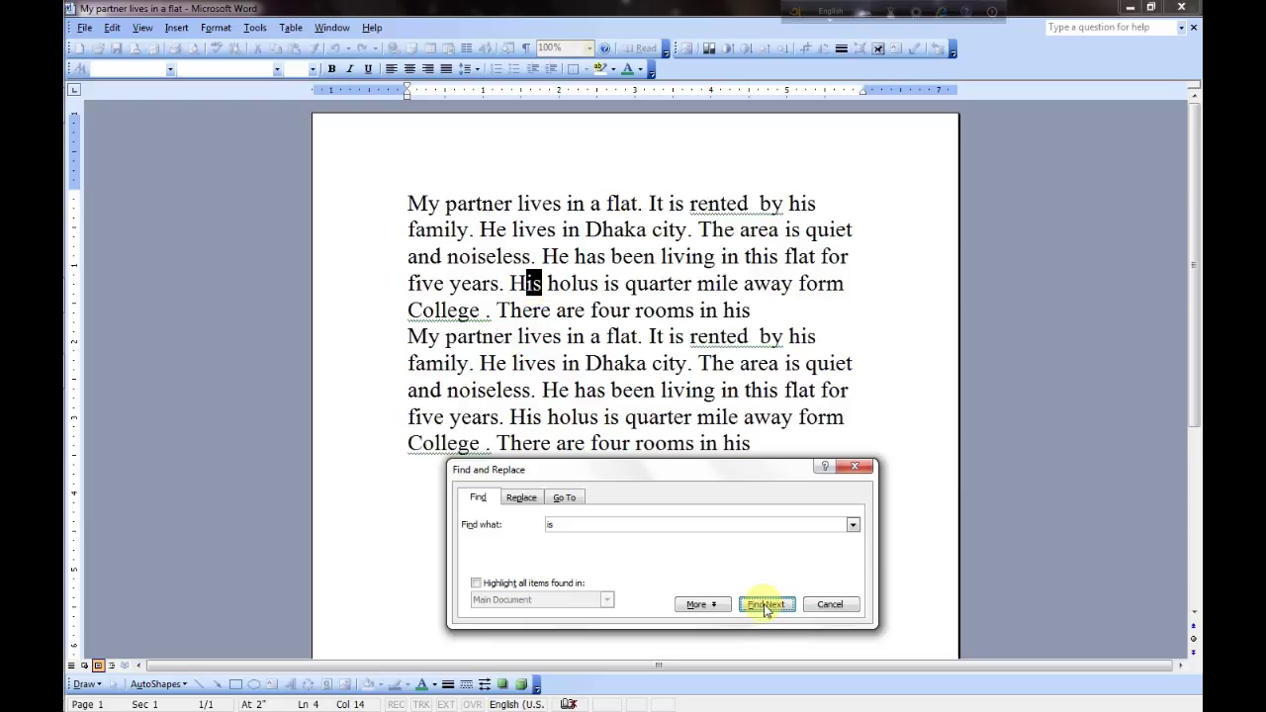
left_click(764, 605)
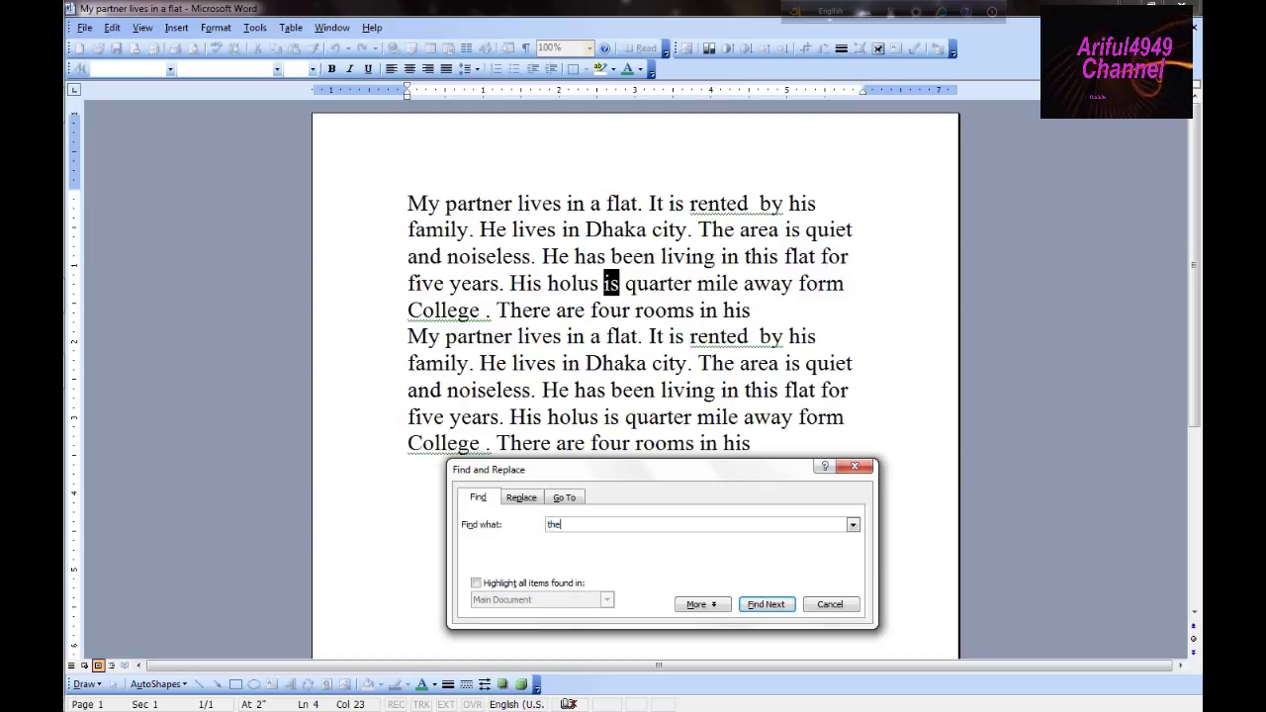
Find each 'the' in both paragraphs until Word reports the search finished, then dismiss it
left_click(756, 605)
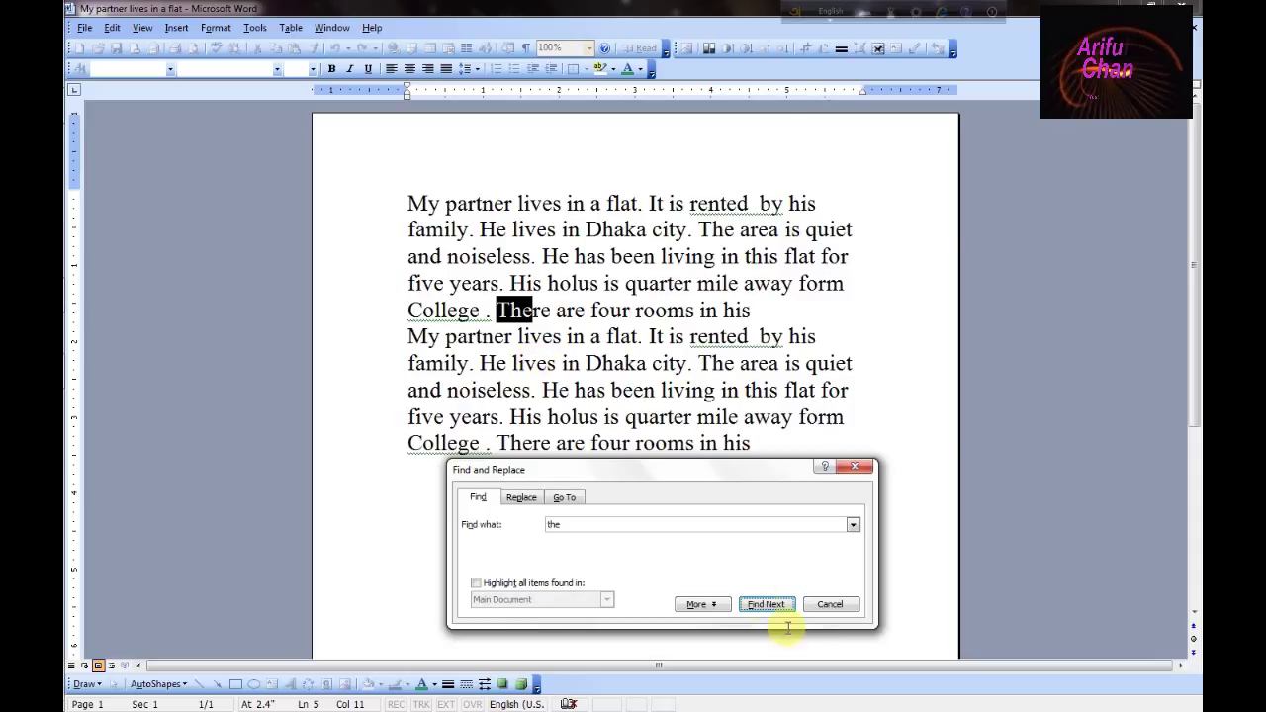
left_click(762, 606)
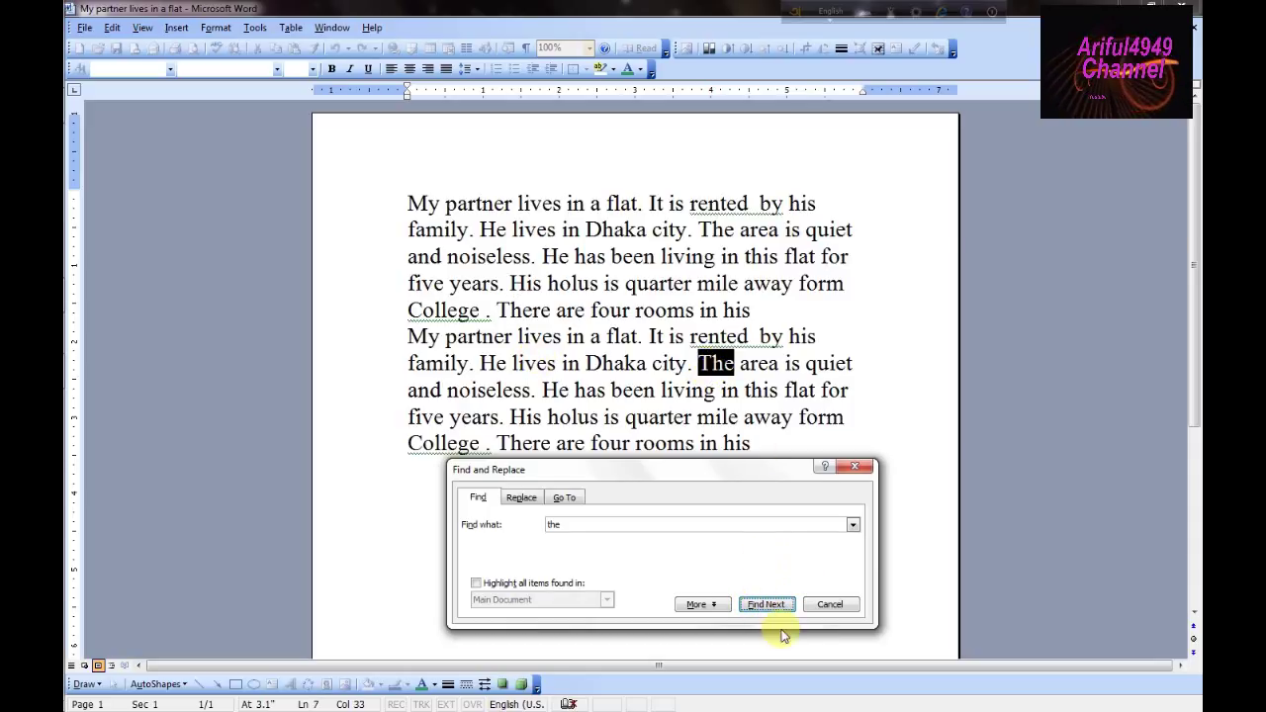
left_click(762, 605)
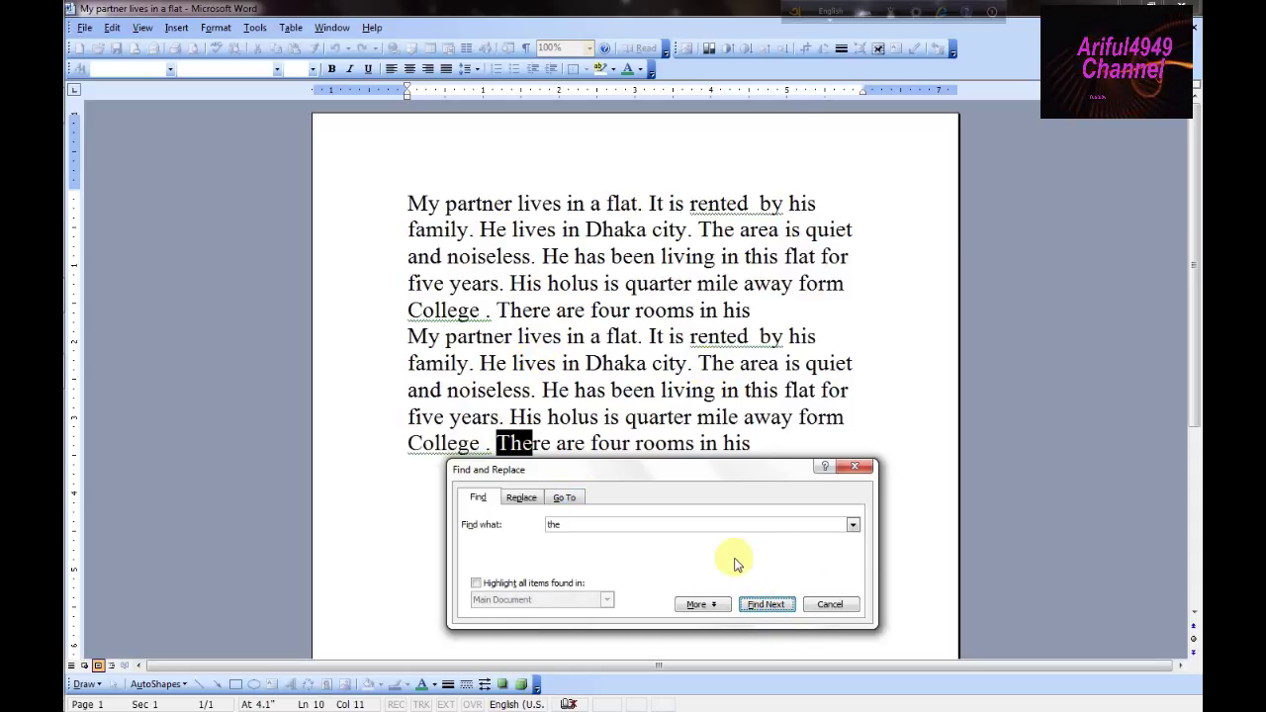
left_click(766, 605)
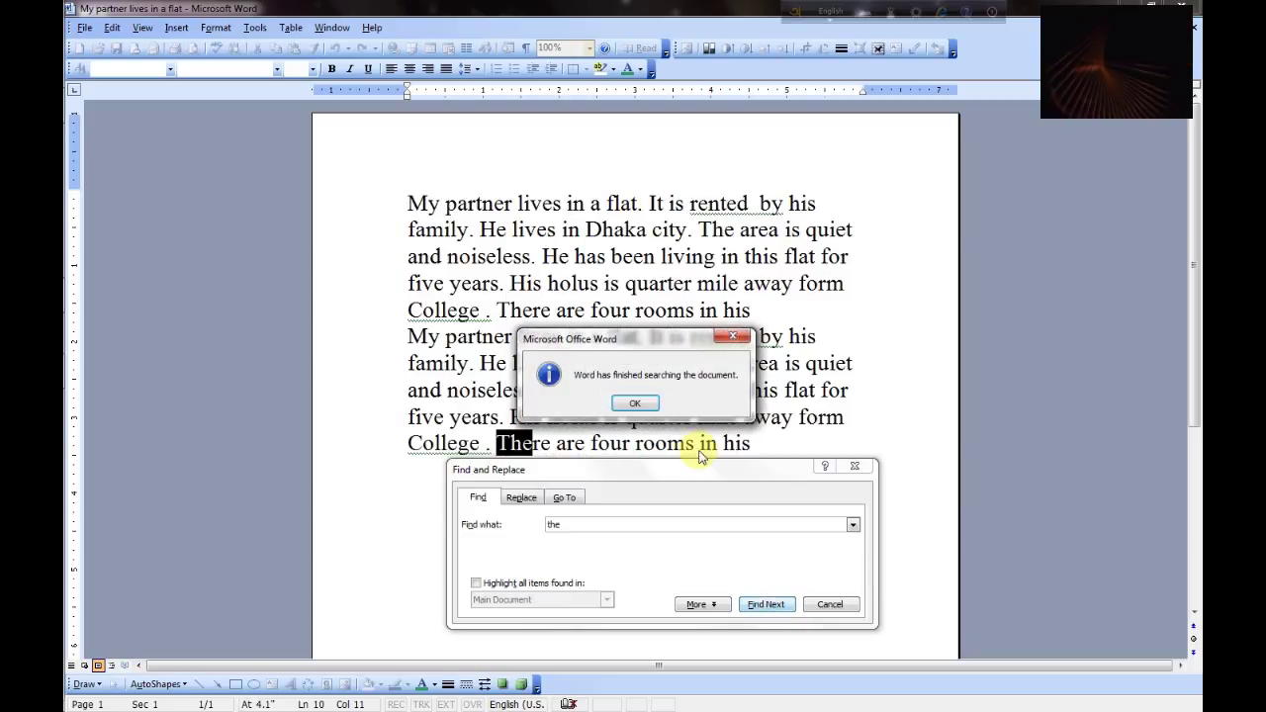
left_click(638, 412)
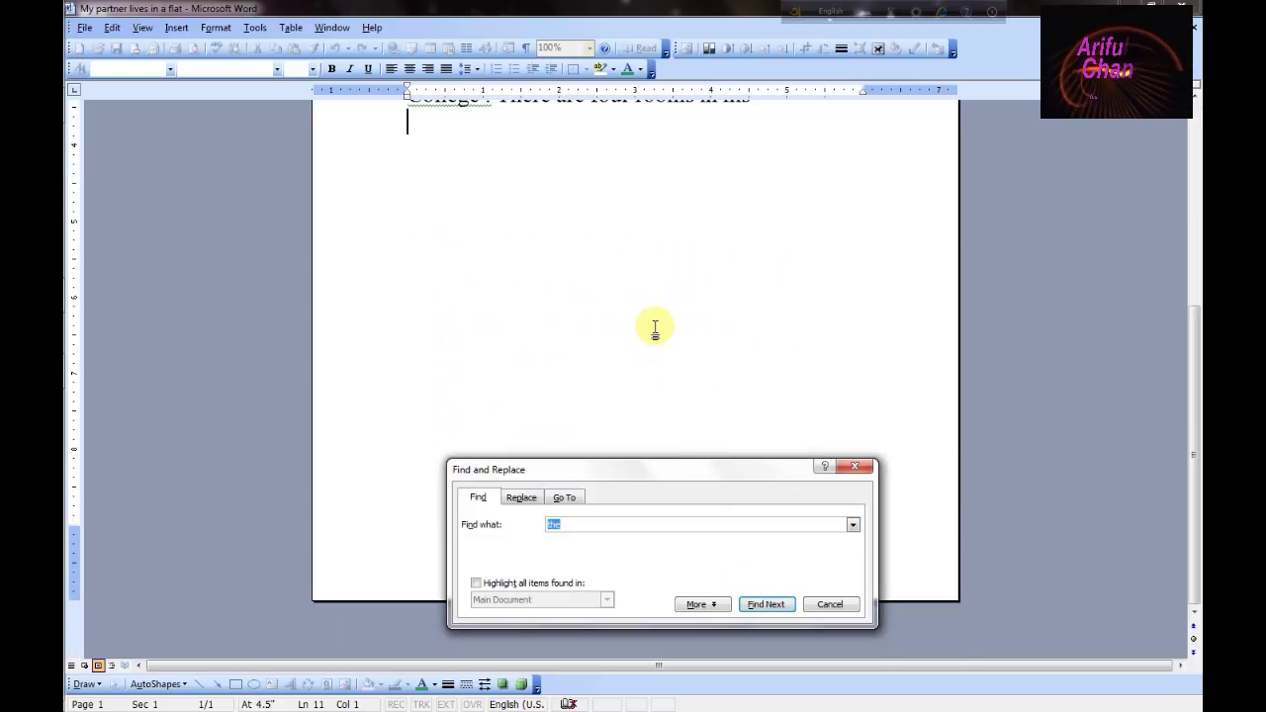
Select the search term 'the' in the Find what box
left_click(643, 295)
scroll(683, 332, "up", 2)
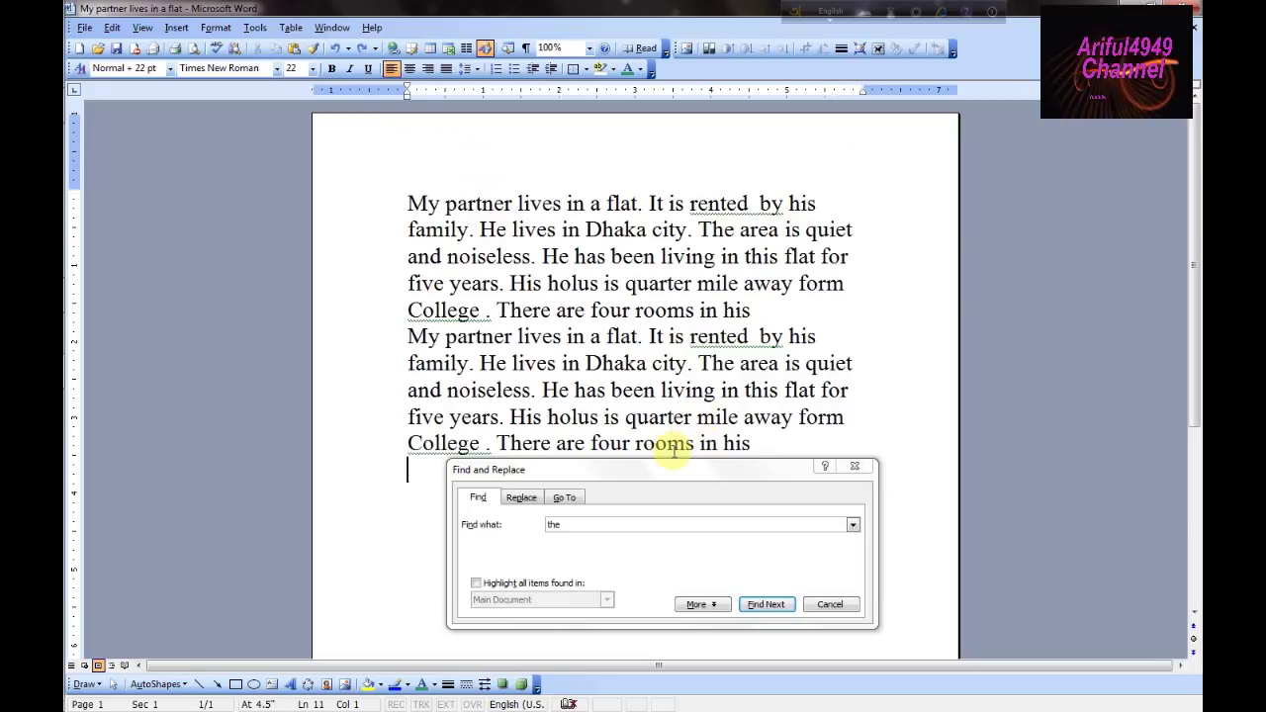
left_click(554, 525)
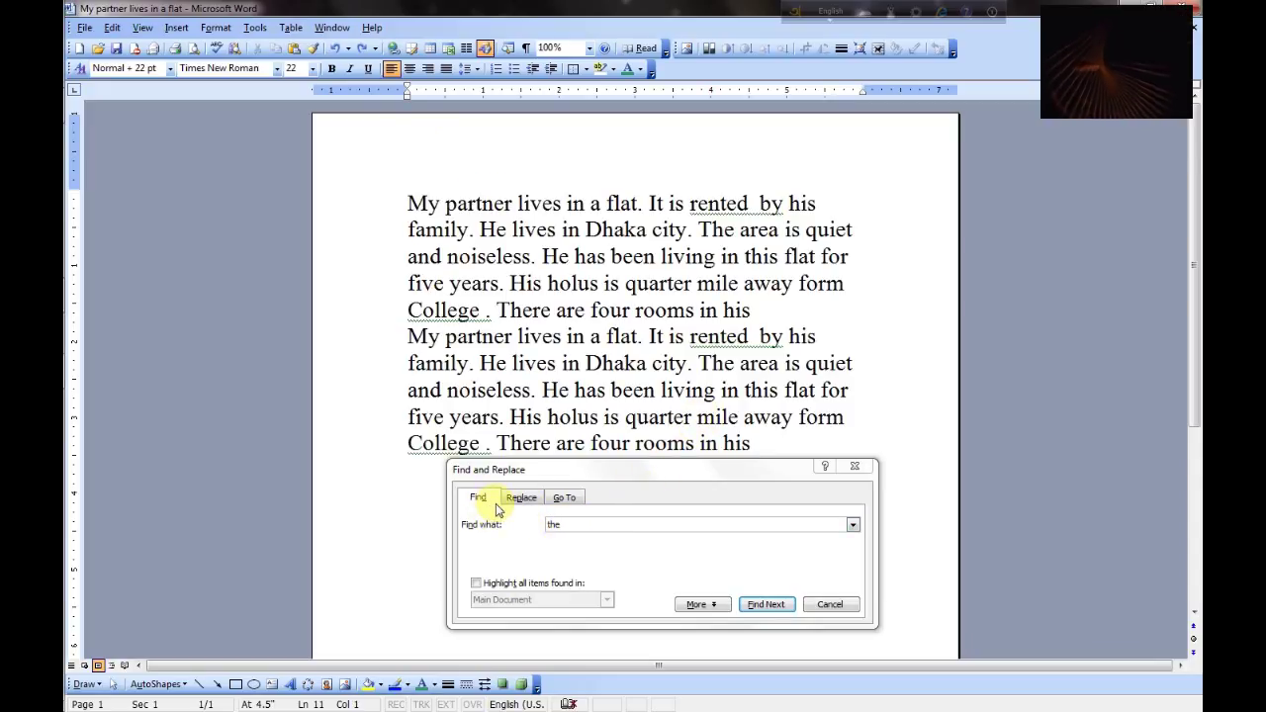
double_click(559, 523)
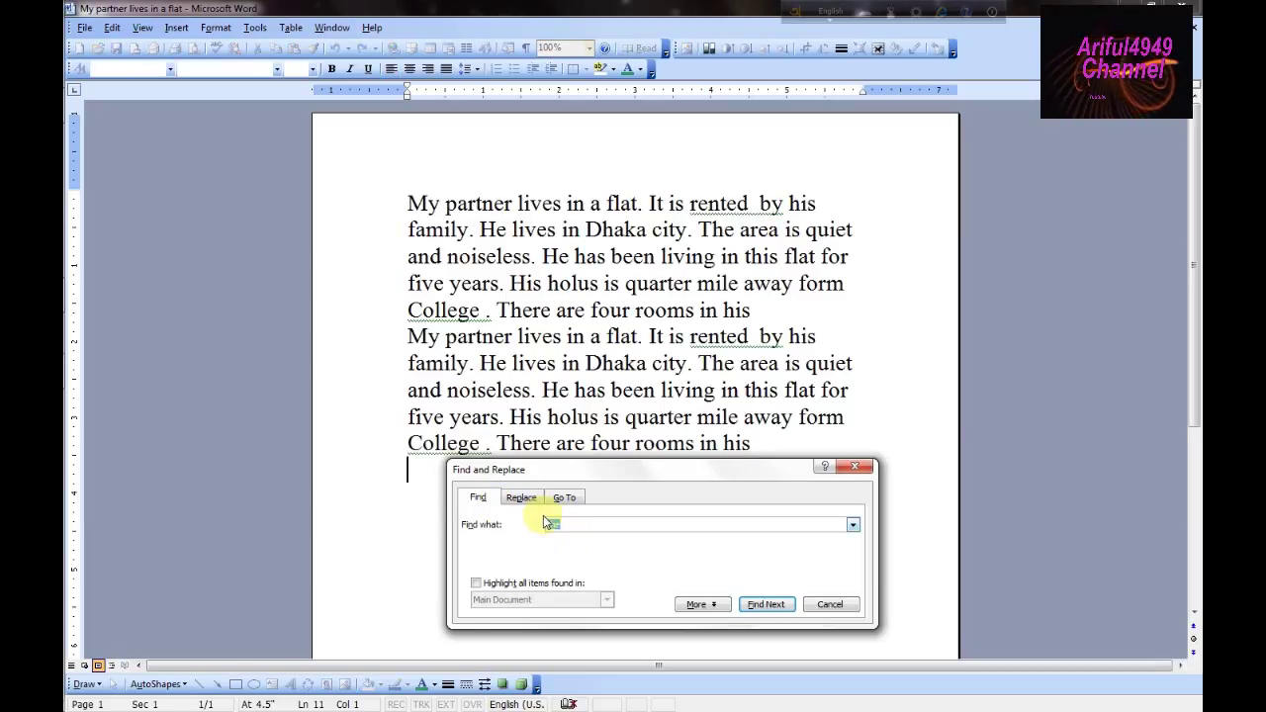
On the Replace tab, pair 'are' in Find what with 'the' in Replace with
left_click(524, 503)
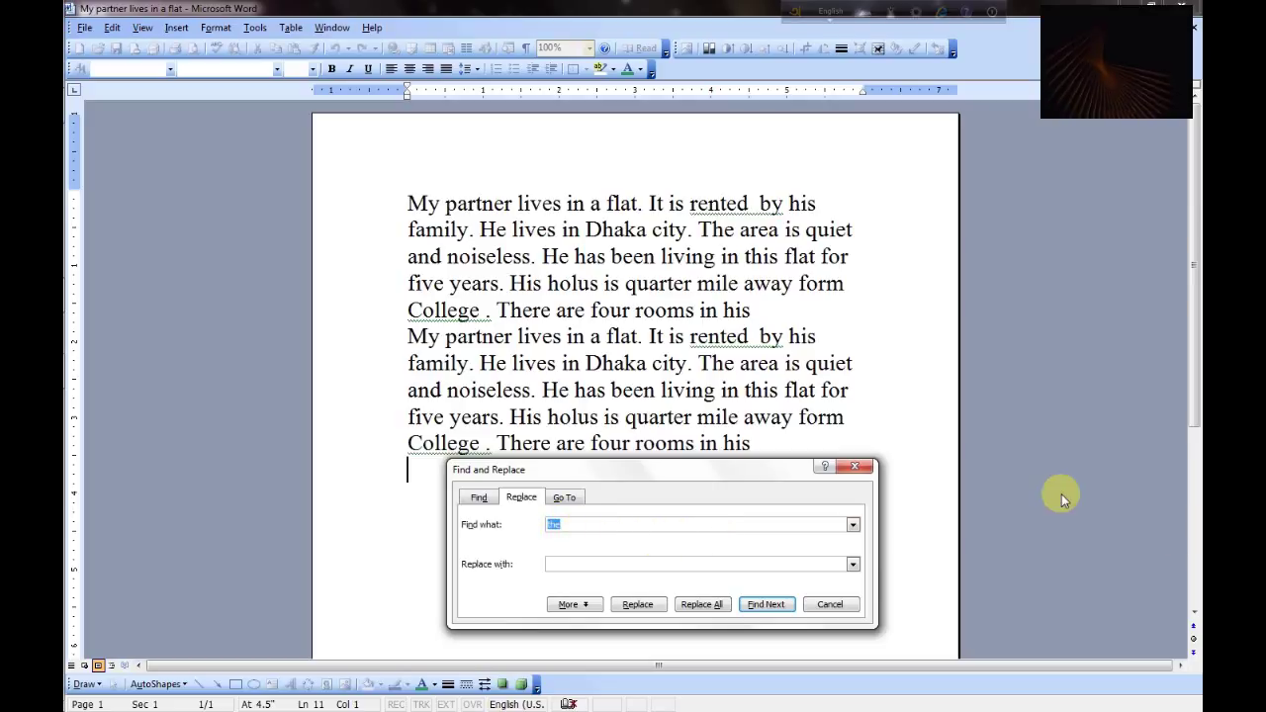
type("are")
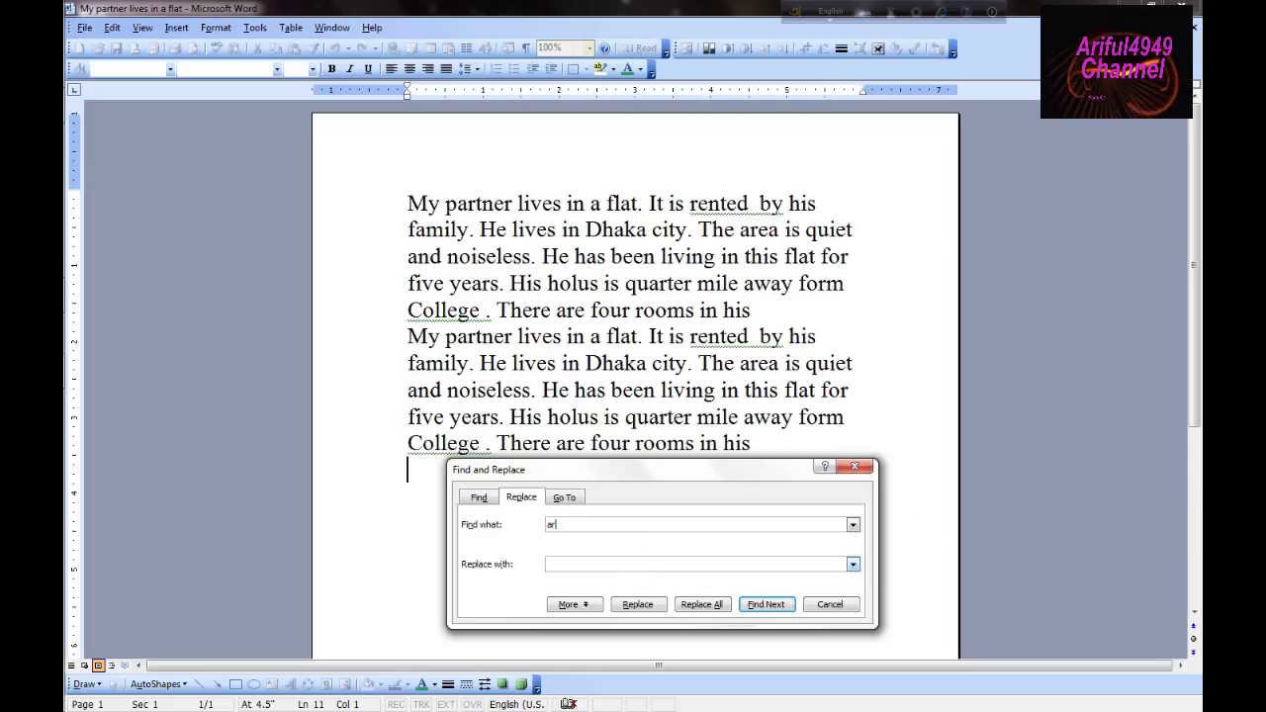
left_click(564, 564)
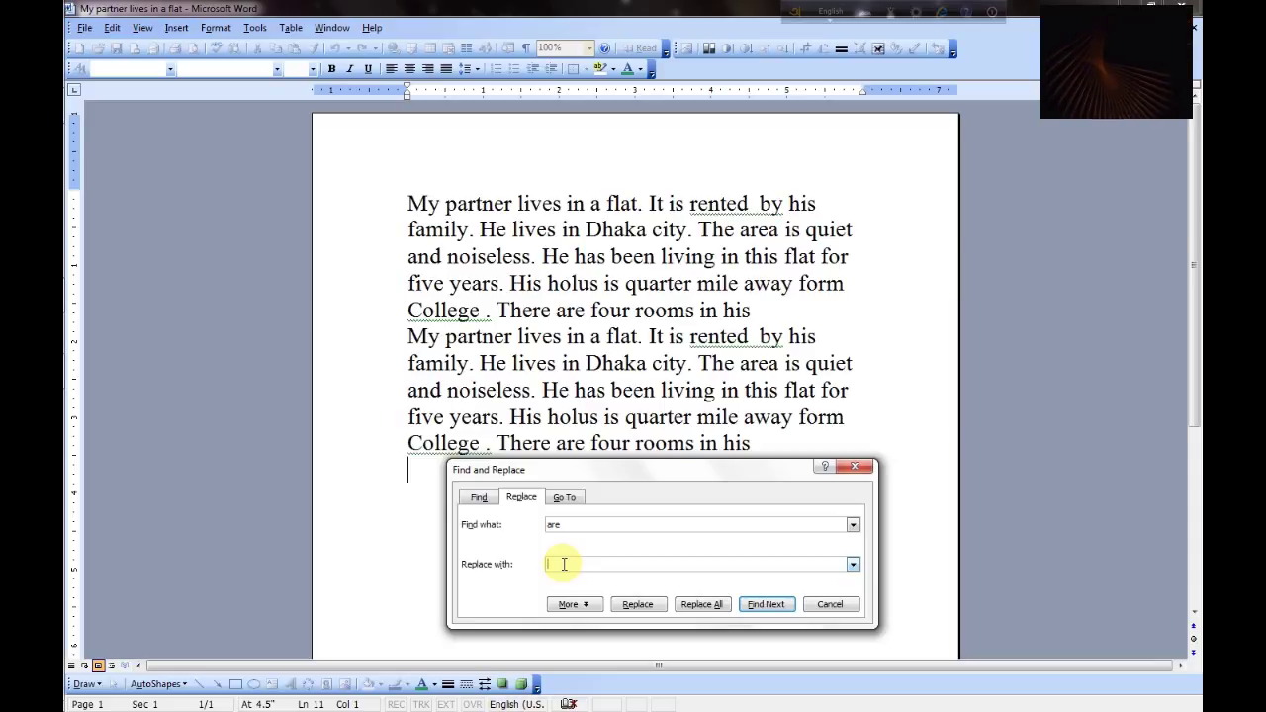
type("the")
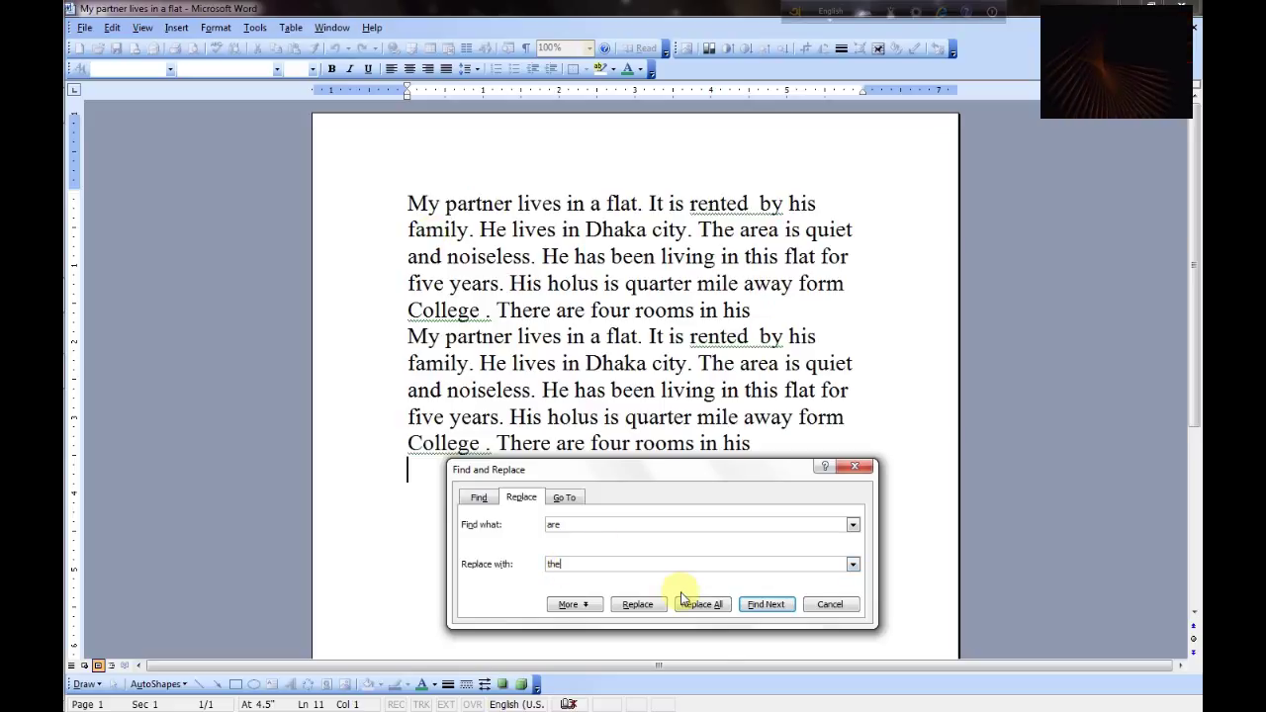
left_click_drag(682, 473, 631, 476)
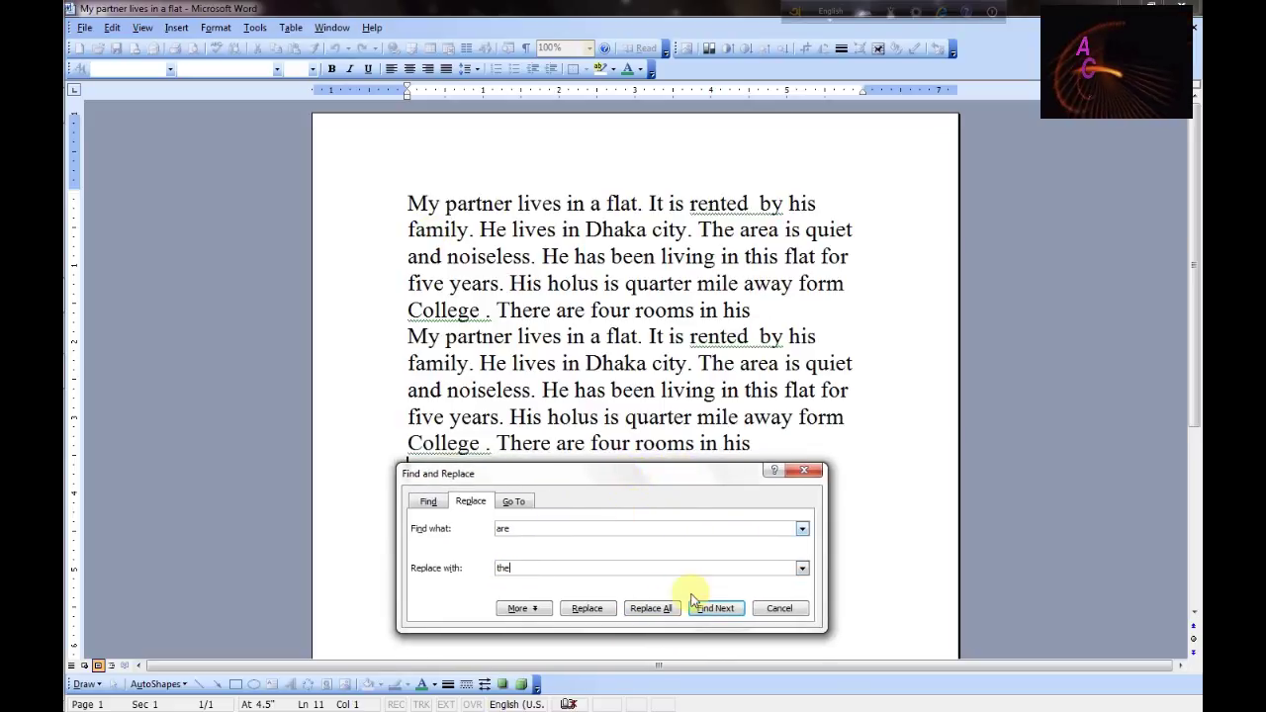
Replace the first three 'are' matches with 'the', including area and There are four
left_click(584, 610)
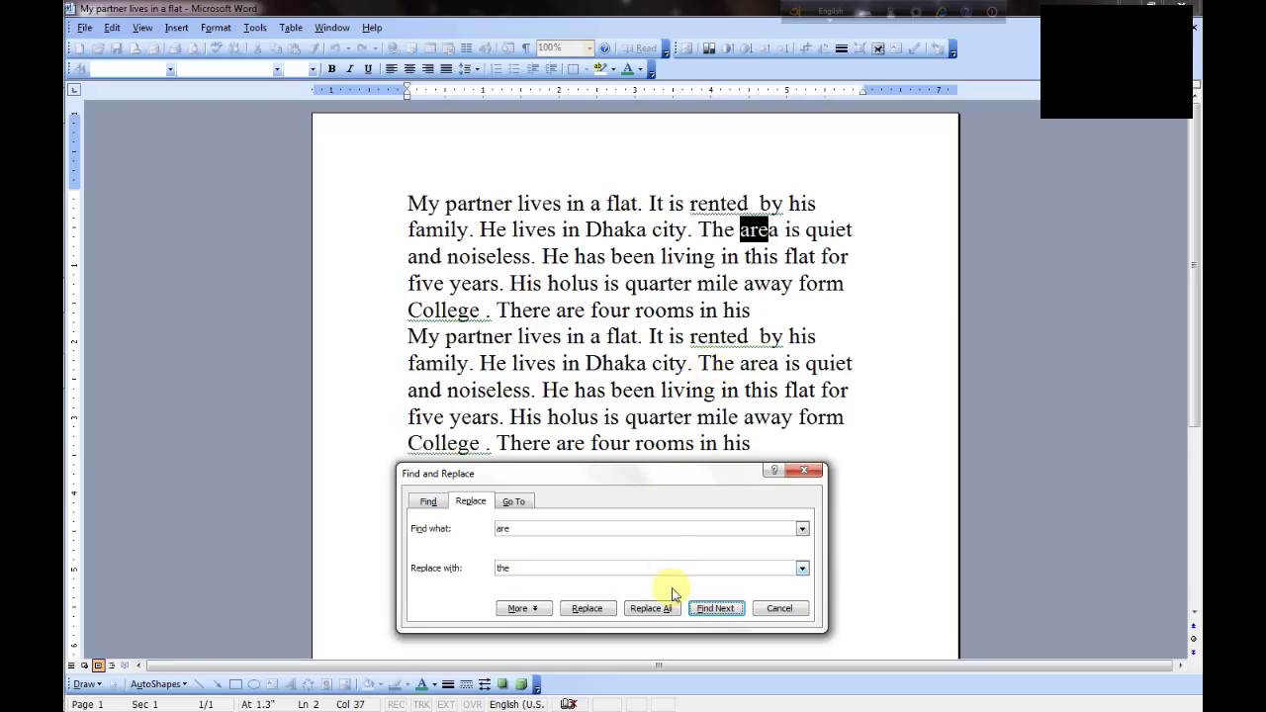
left_click(588, 608)
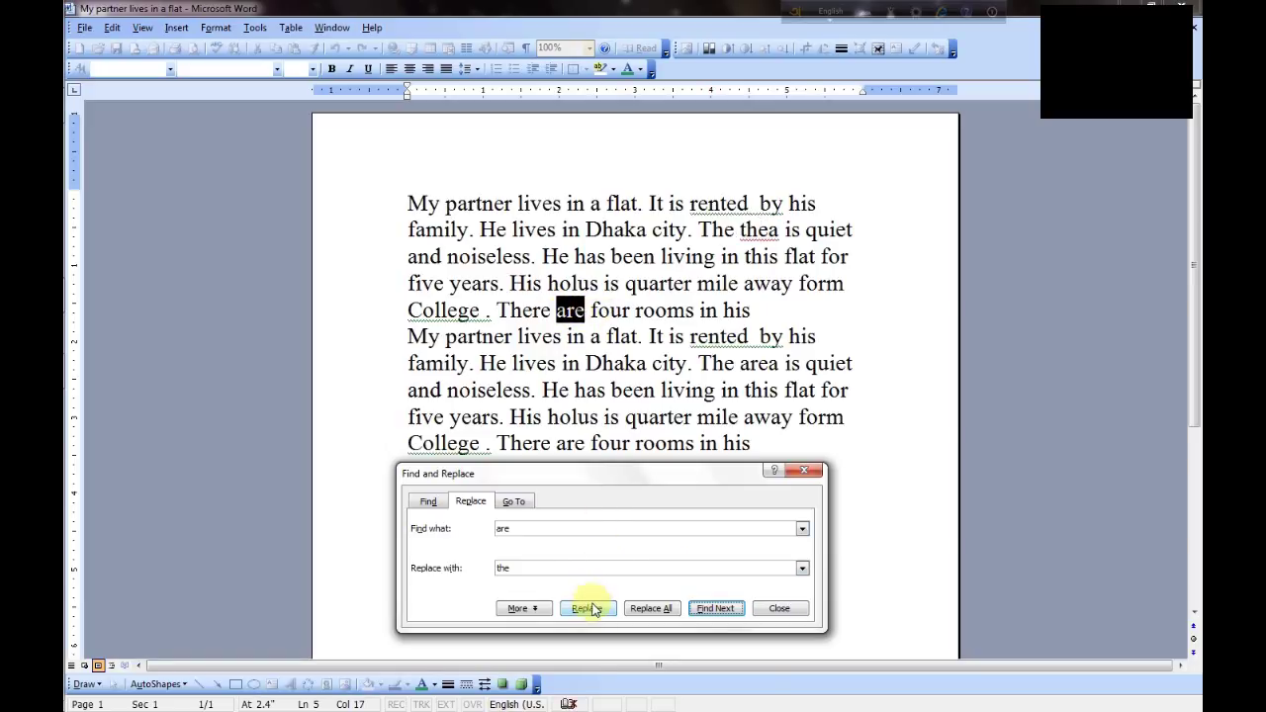
left_click(588, 608)
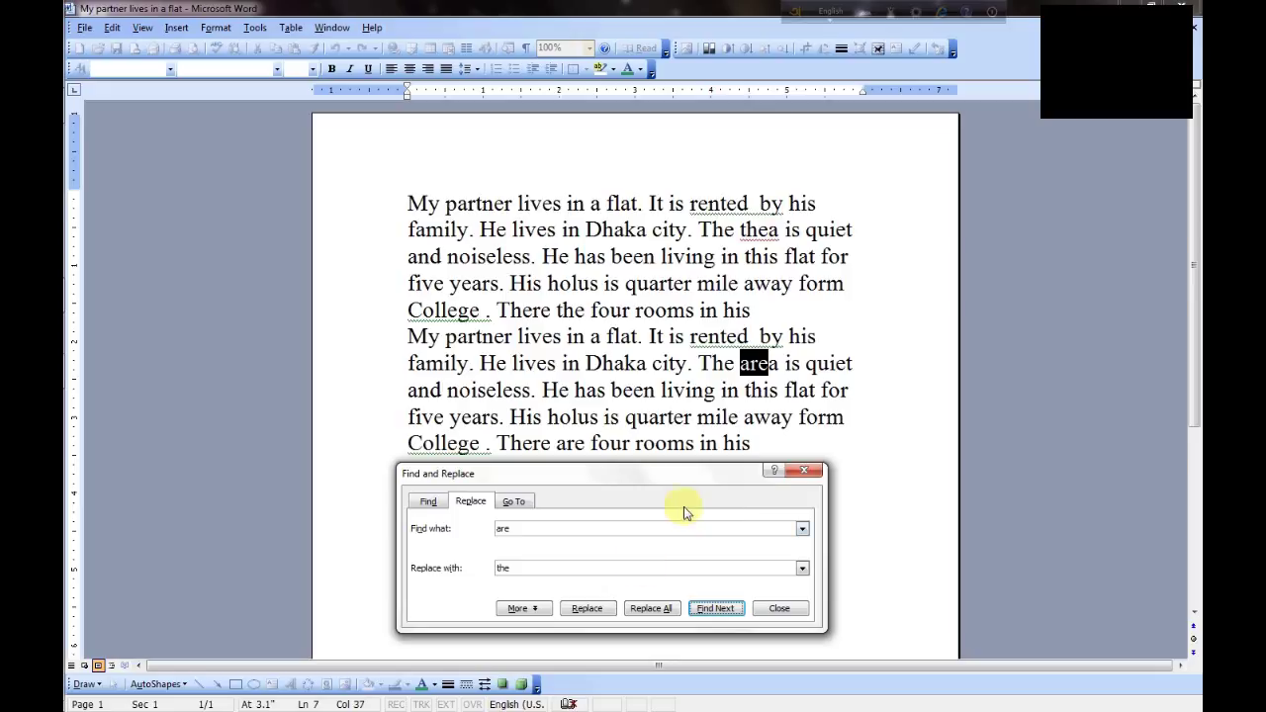
left_click(590, 608)
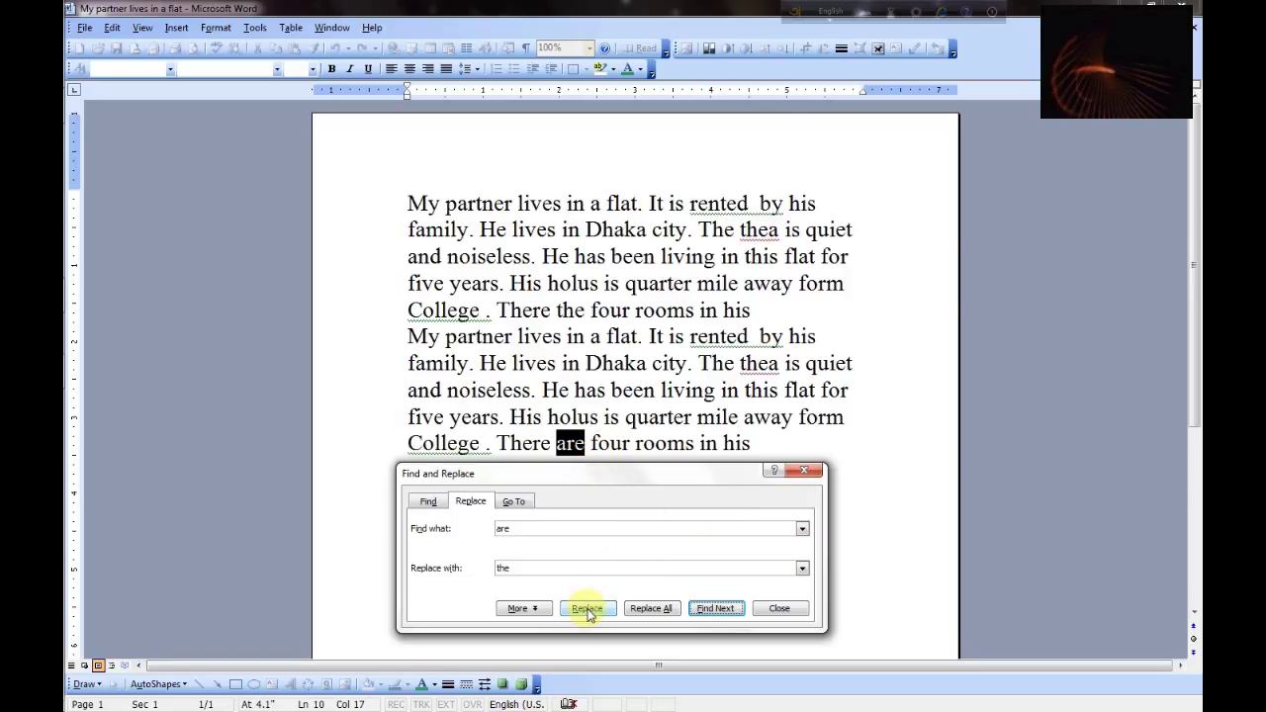
Set Find what to 'the' and Replace with to 'are'
left_click(519, 567)
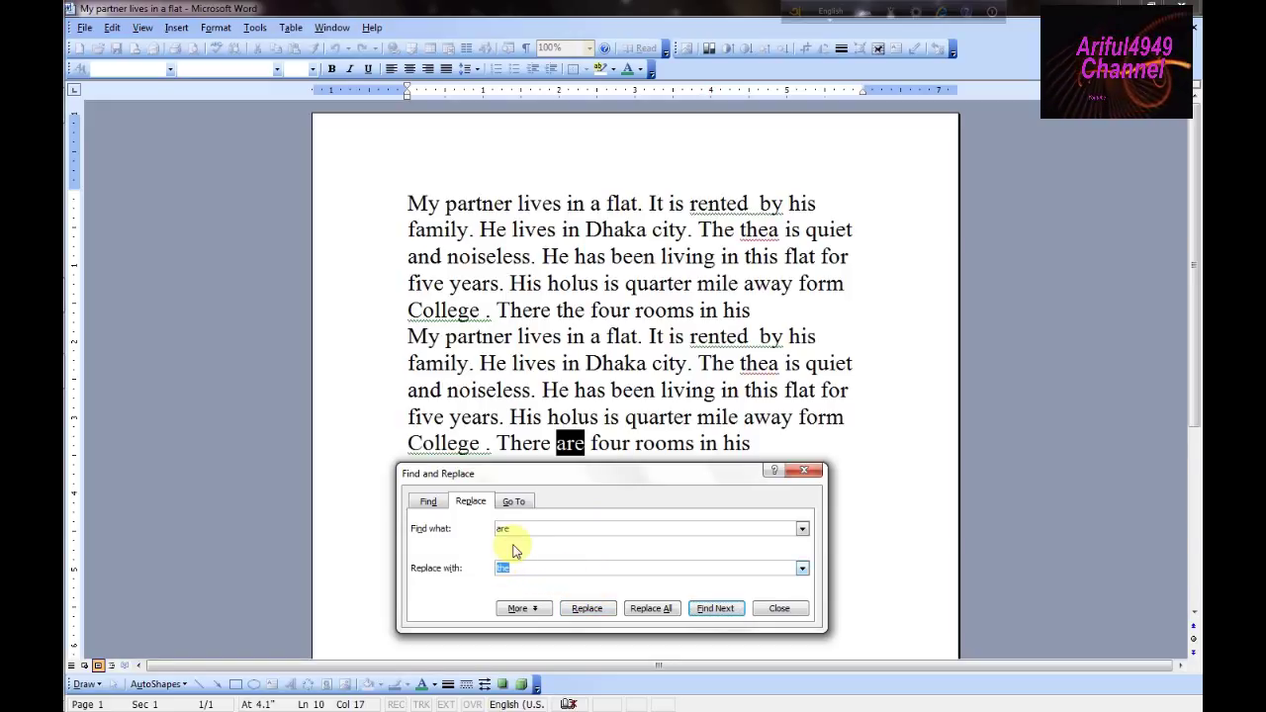
double_click(501, 529)
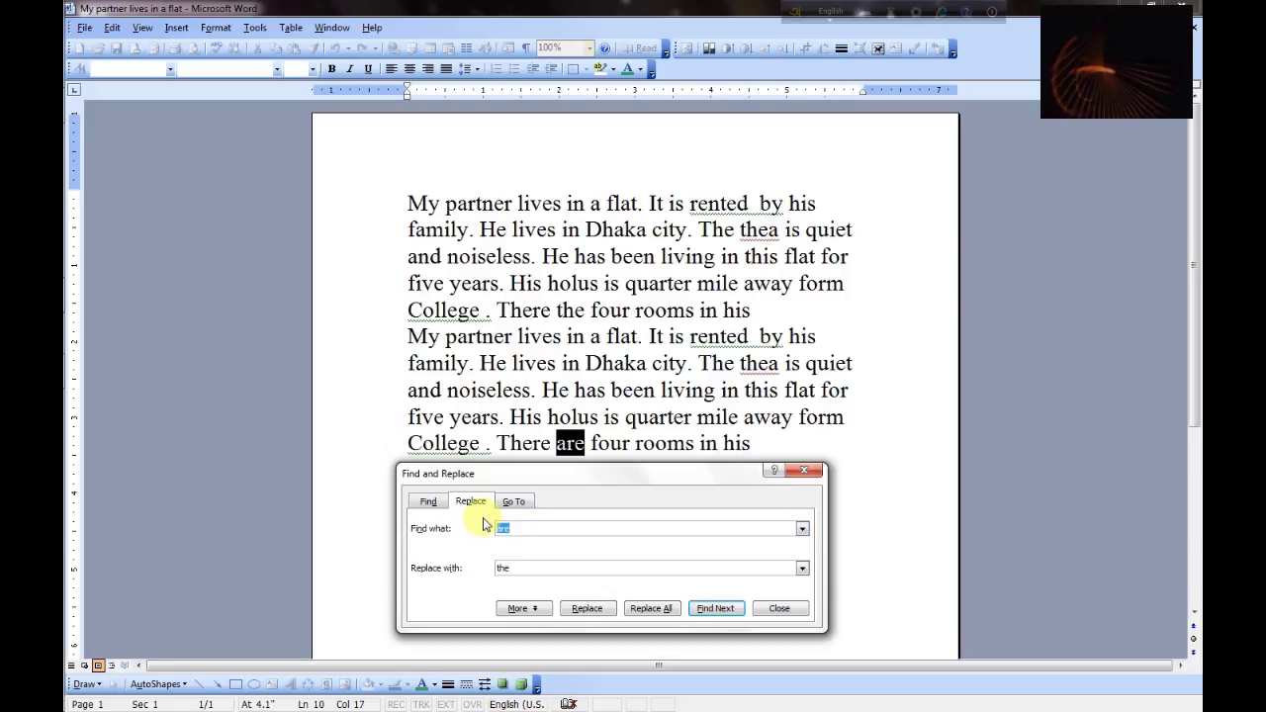
type("the")
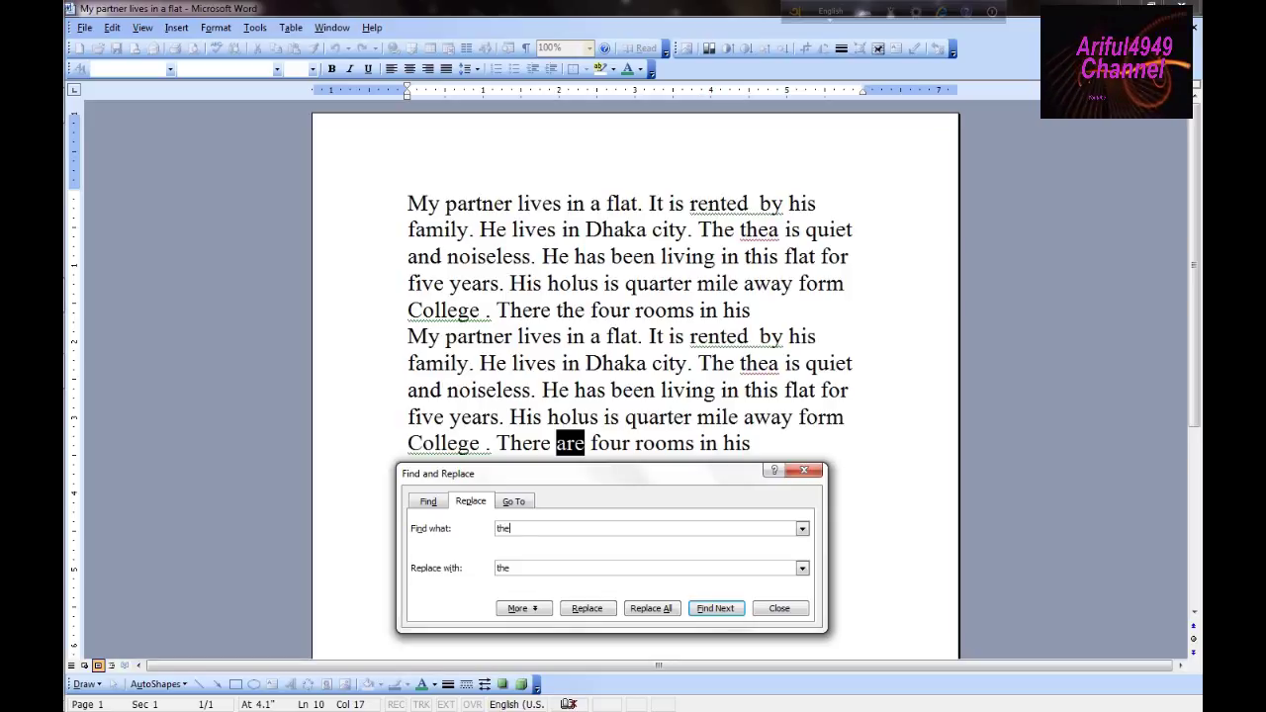
left_click(512, 568)
type("are")
Search for 'the', dismiss the finished-searching message and move the dialog up slightly
left_click(587, 613)
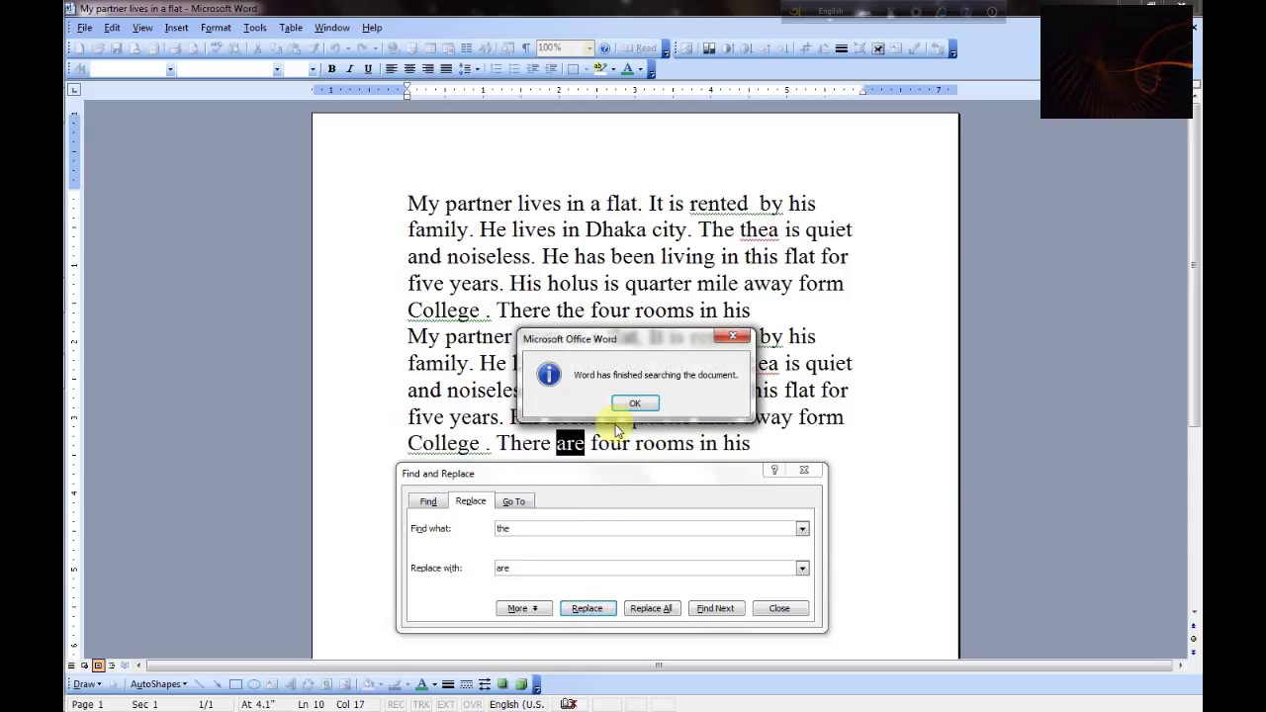
key("Return")
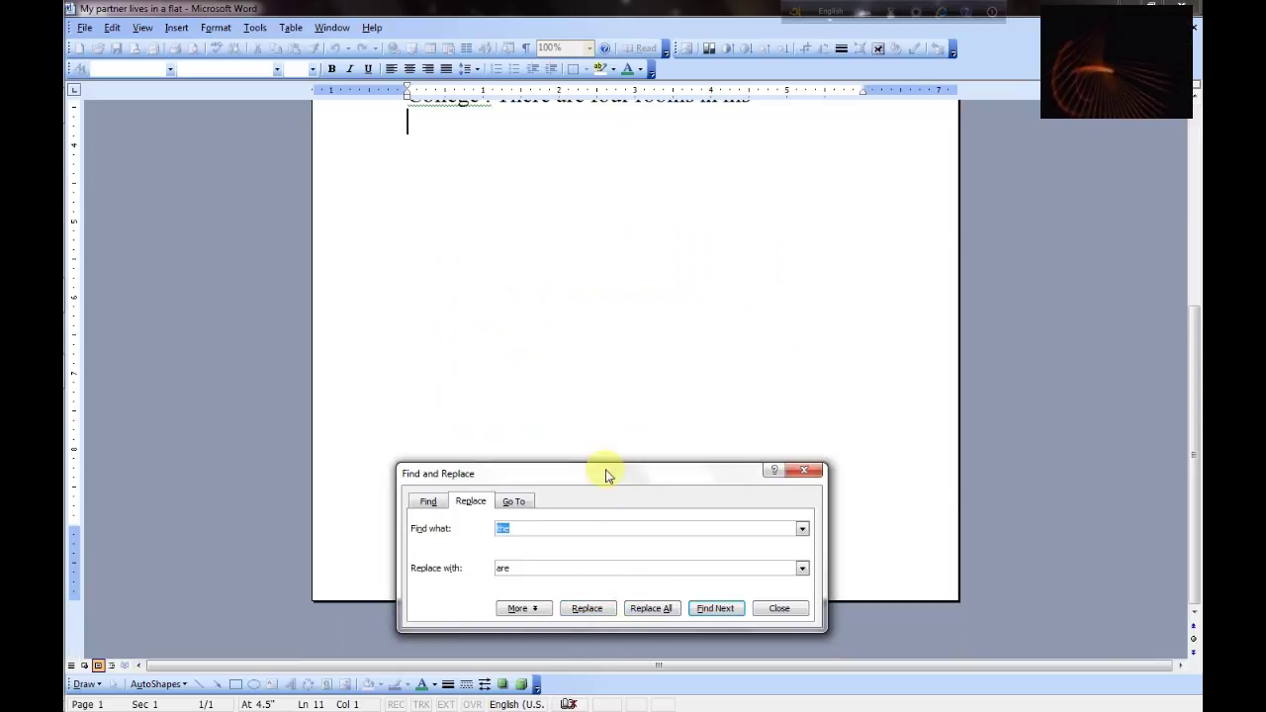
left_click(606, 285)
scroll(585, 417, "up", 2)
left_click_drag(588, 474, 588, 453)
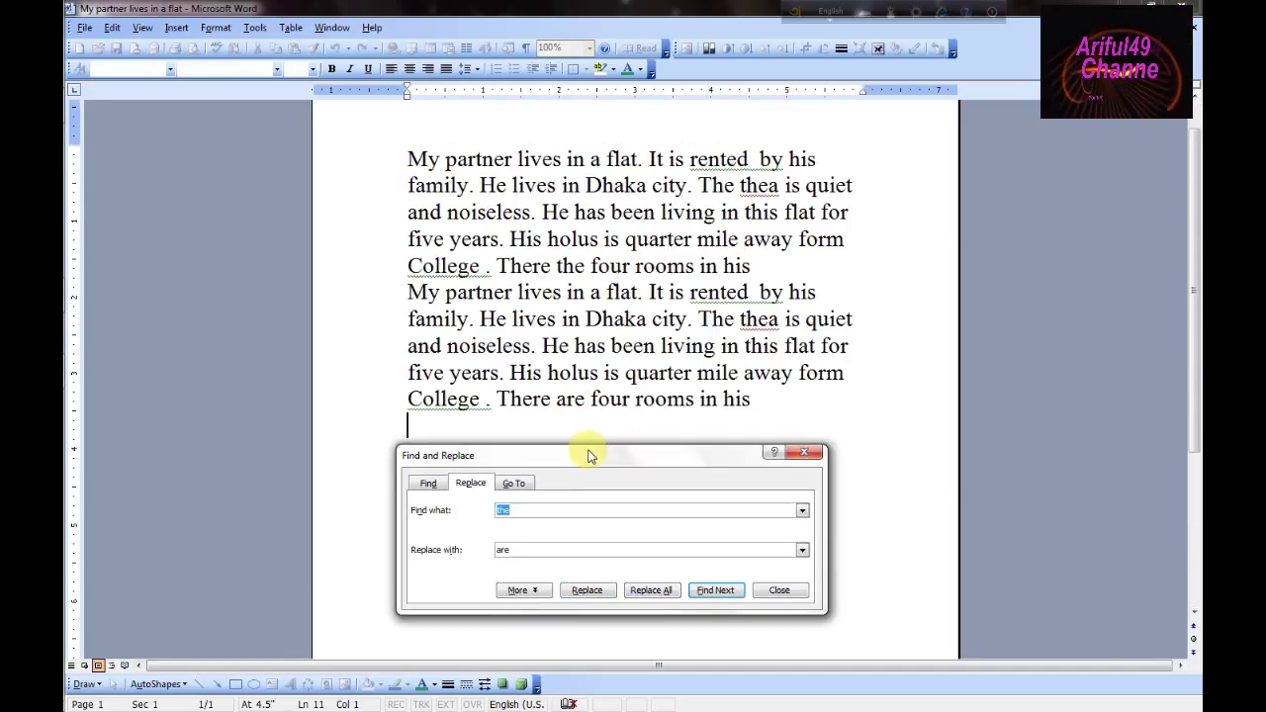
Replace the first 'The' with 'are', then Replace All for 6 changes in total
left_click(566, 588)
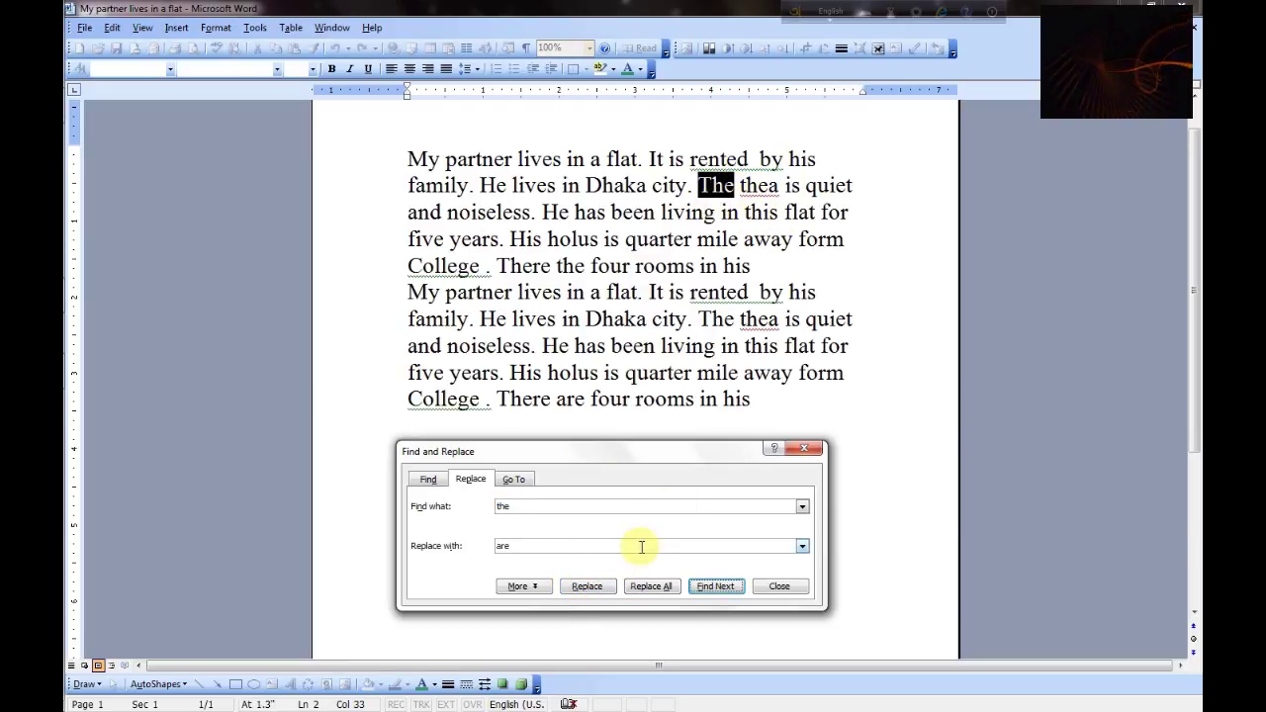
left_click(589, 587)
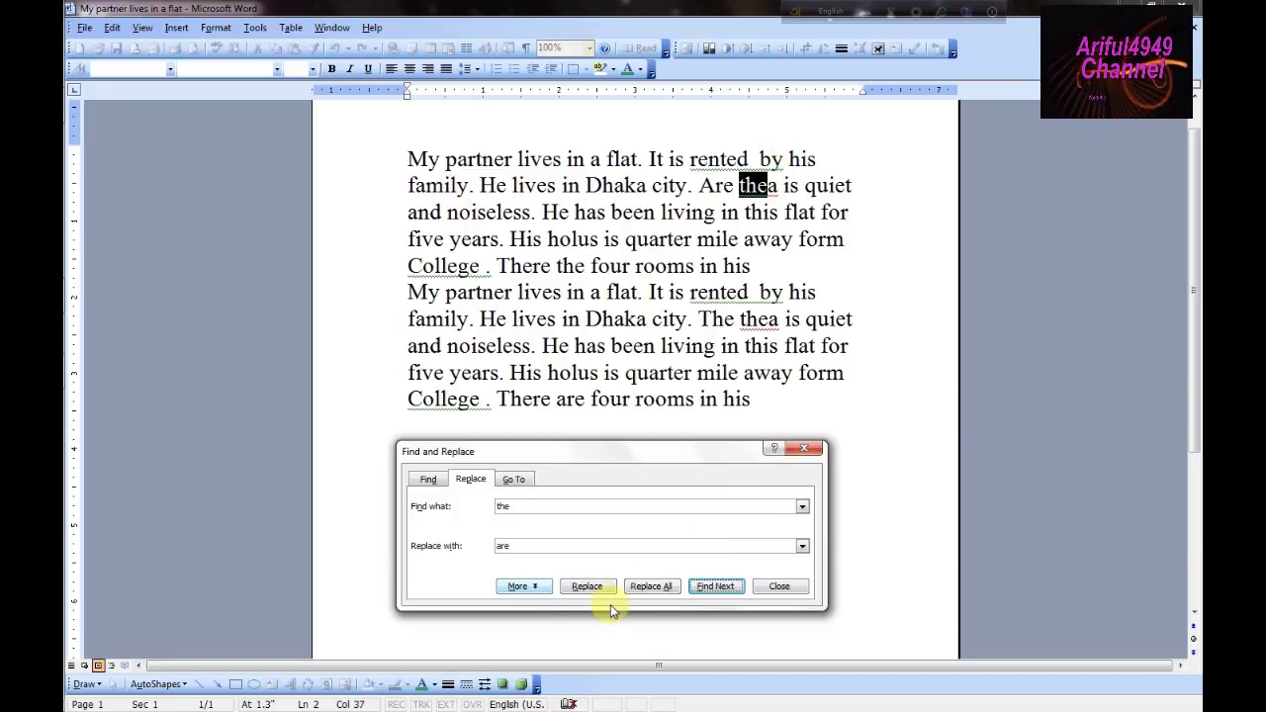
left_click(645, 586)
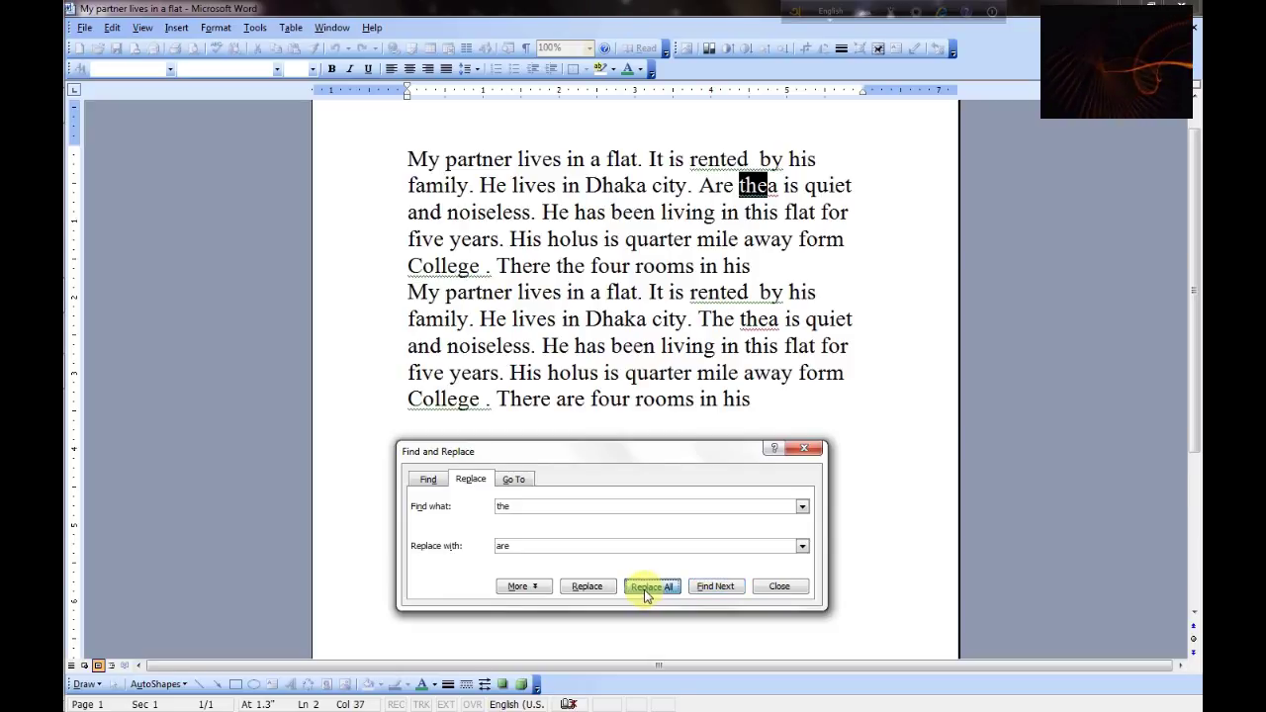
left_click(635, 406)
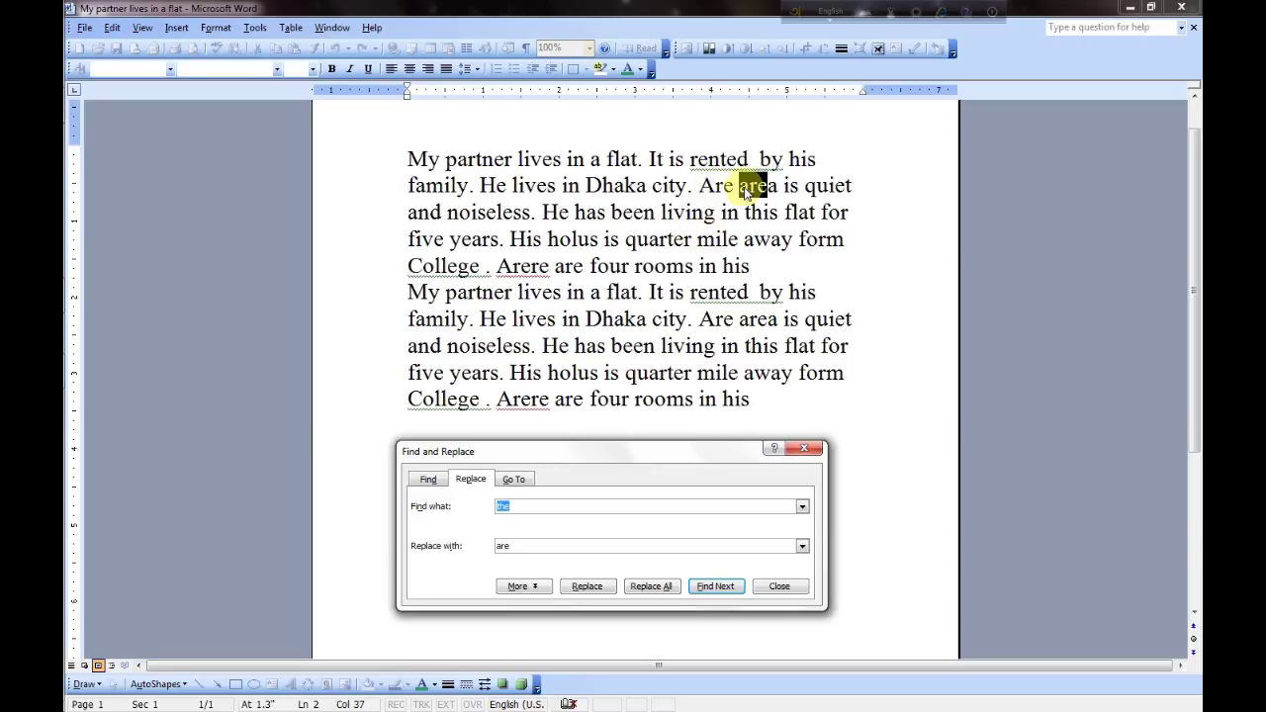
Change the Find what term to 'he' and the Replace with term to 'im'
type("the")
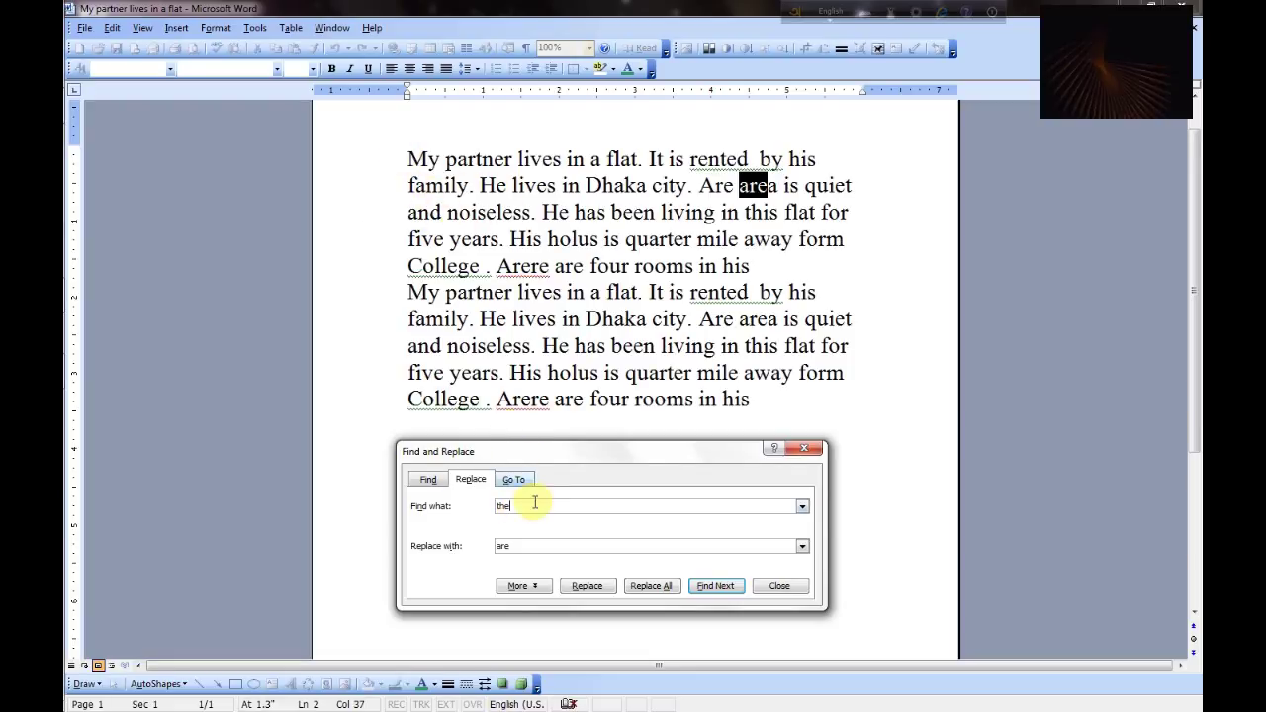
left_click_drag(527, 505, 442, 510)
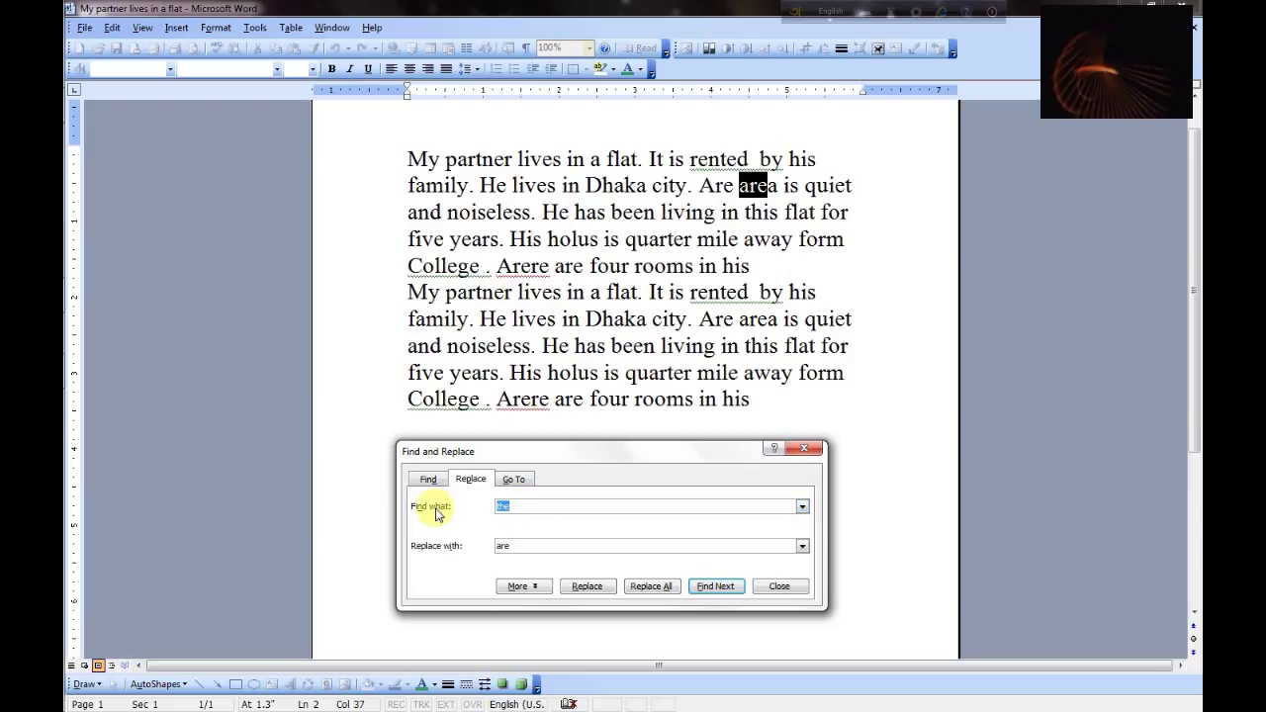
type("he")
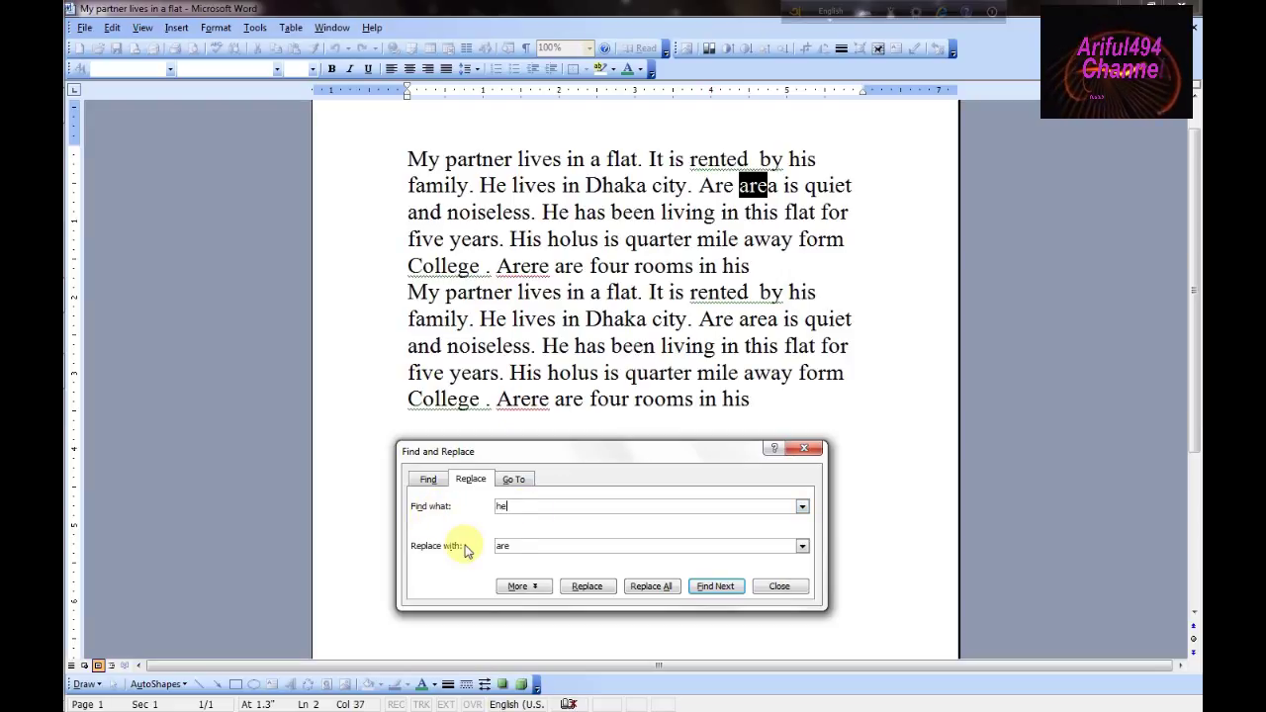
left_click_drag(503, 546, 478, 554)
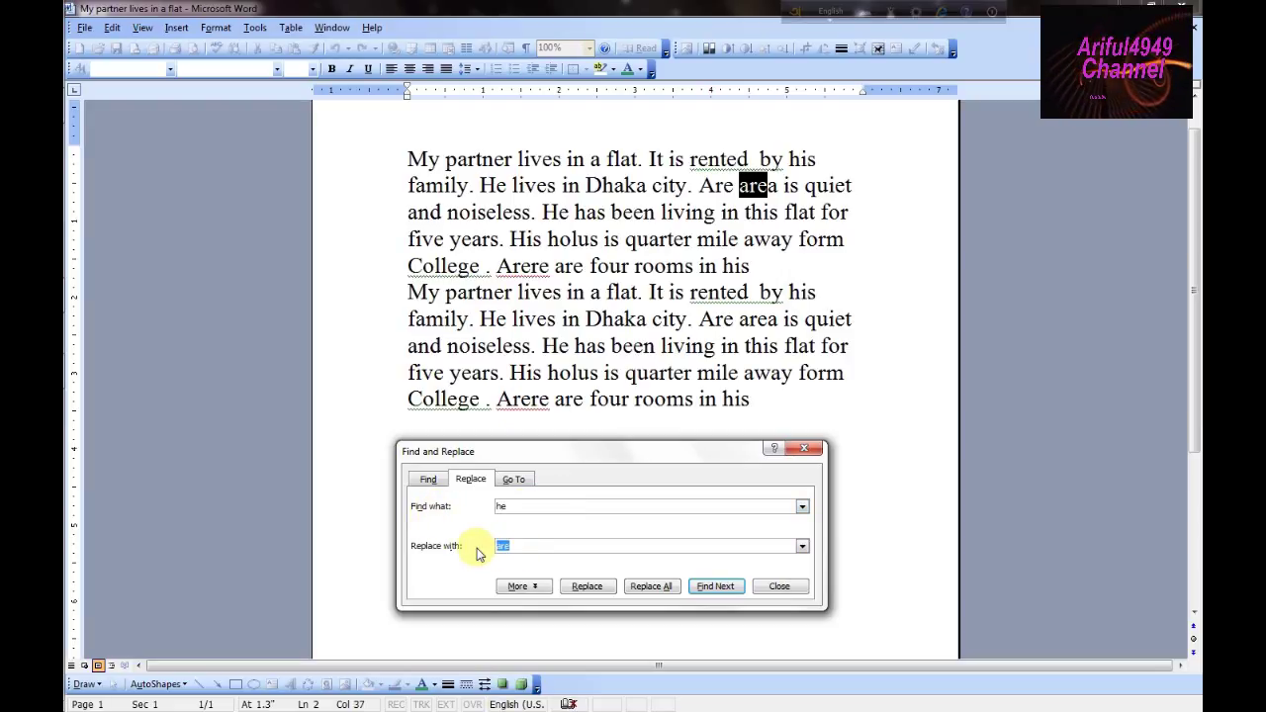
type("im")
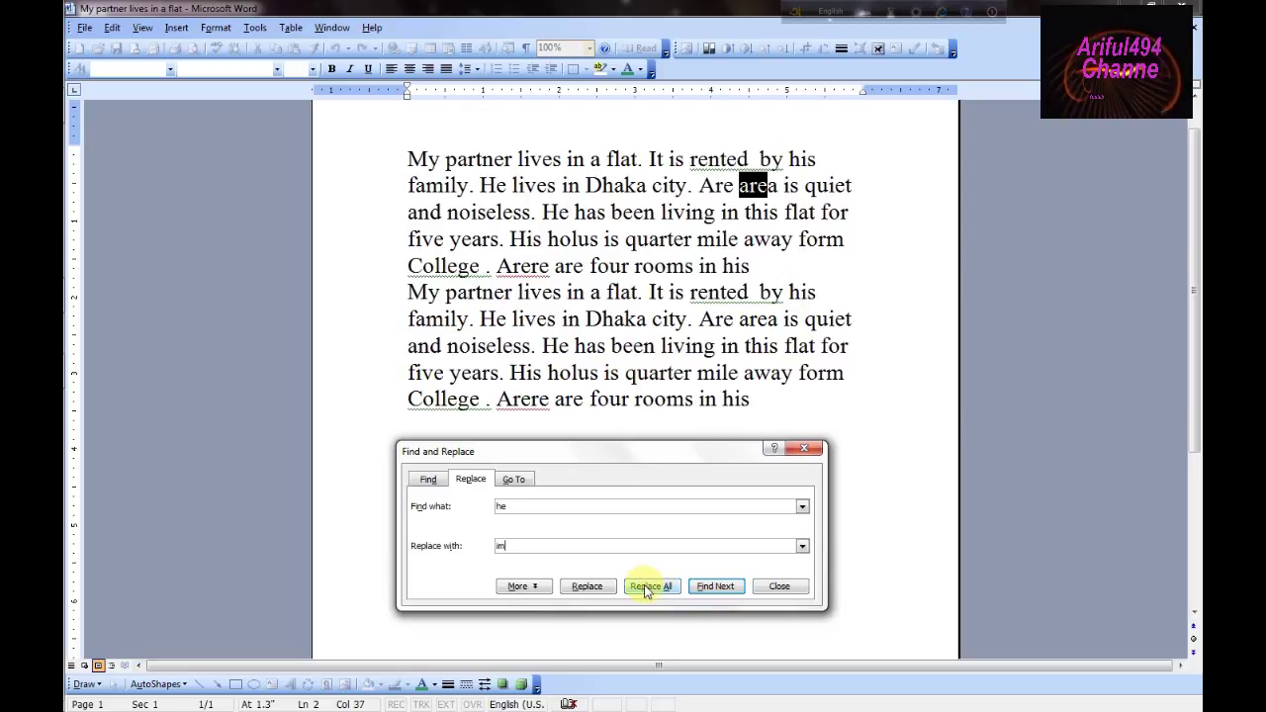
Replace two 'He' matches individually, then Replace All from the document start and close Find and Replace
left_click(587, 587)
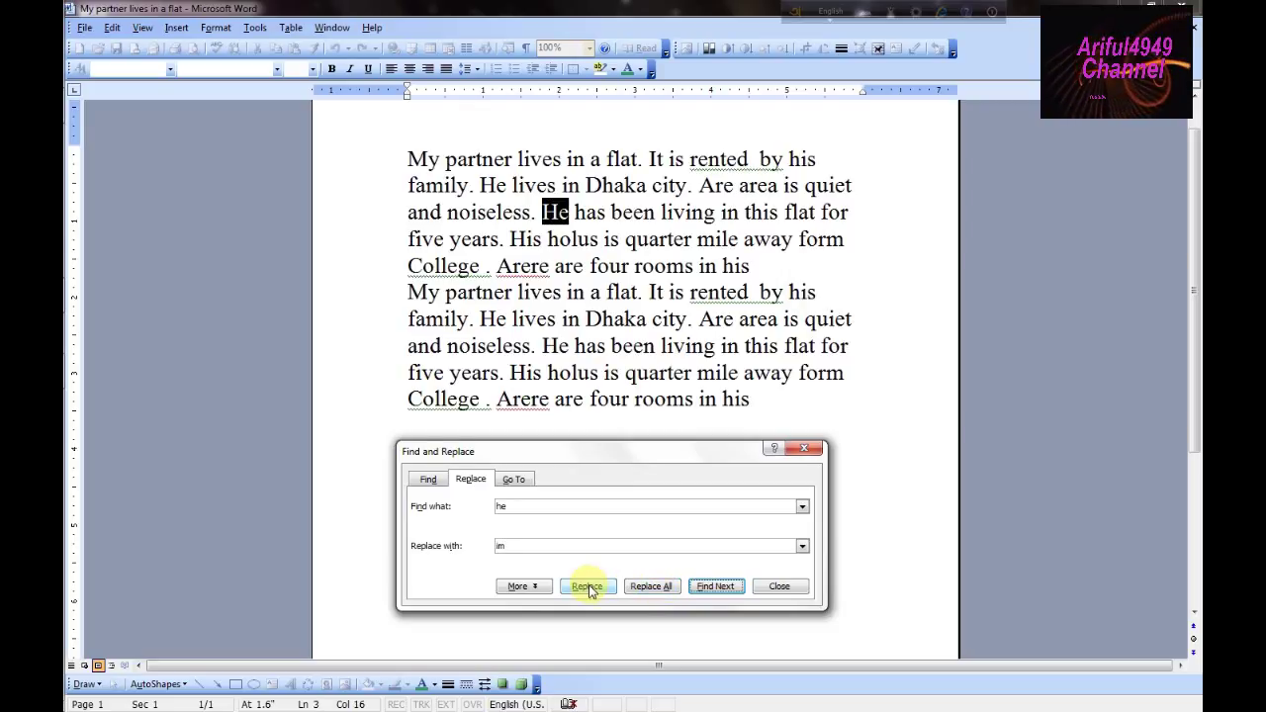
left_click(587, 587)
left_click(588, 588)
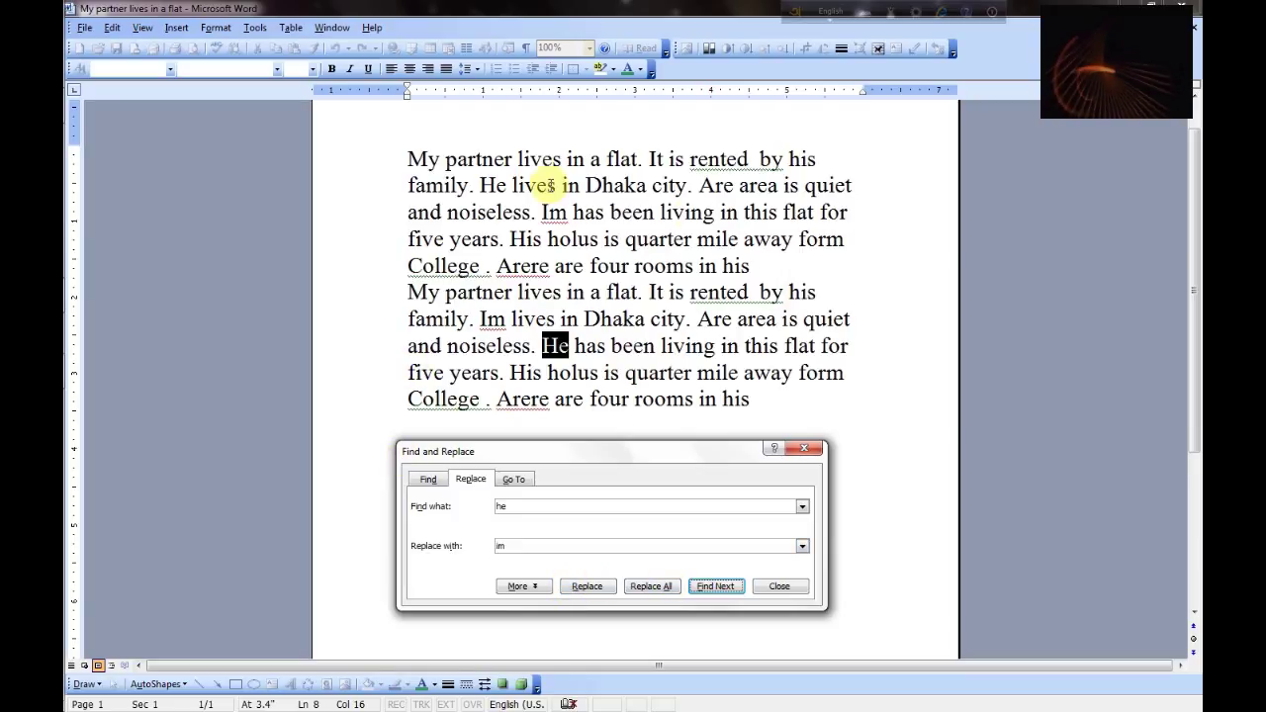
left_click(643, 589)
left_click(601, 399)
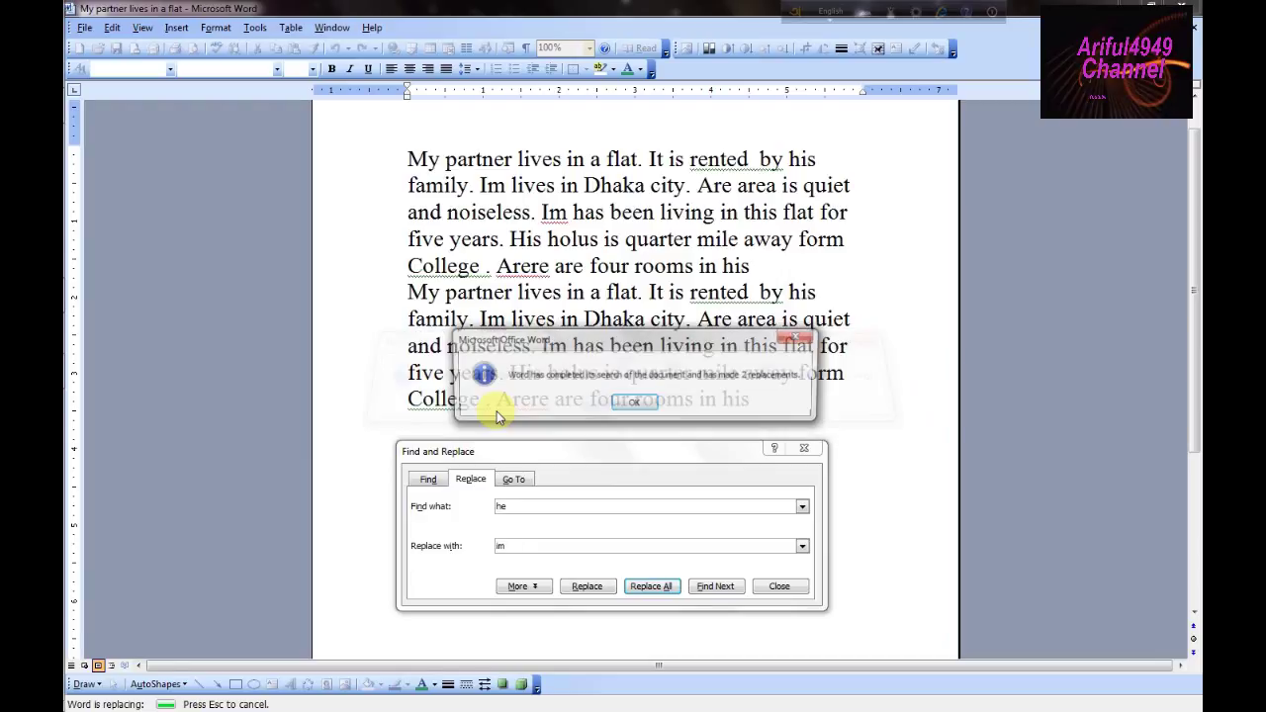
left_click(636, 403)
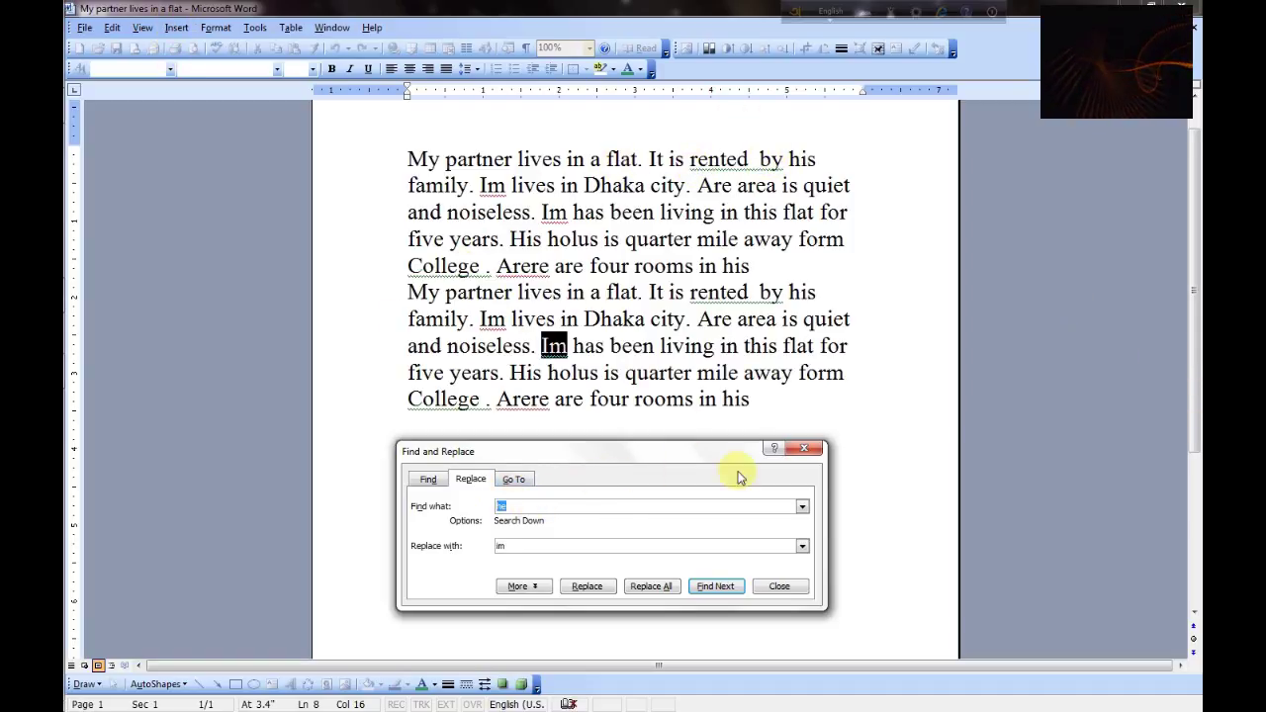
left_click(803, 450)
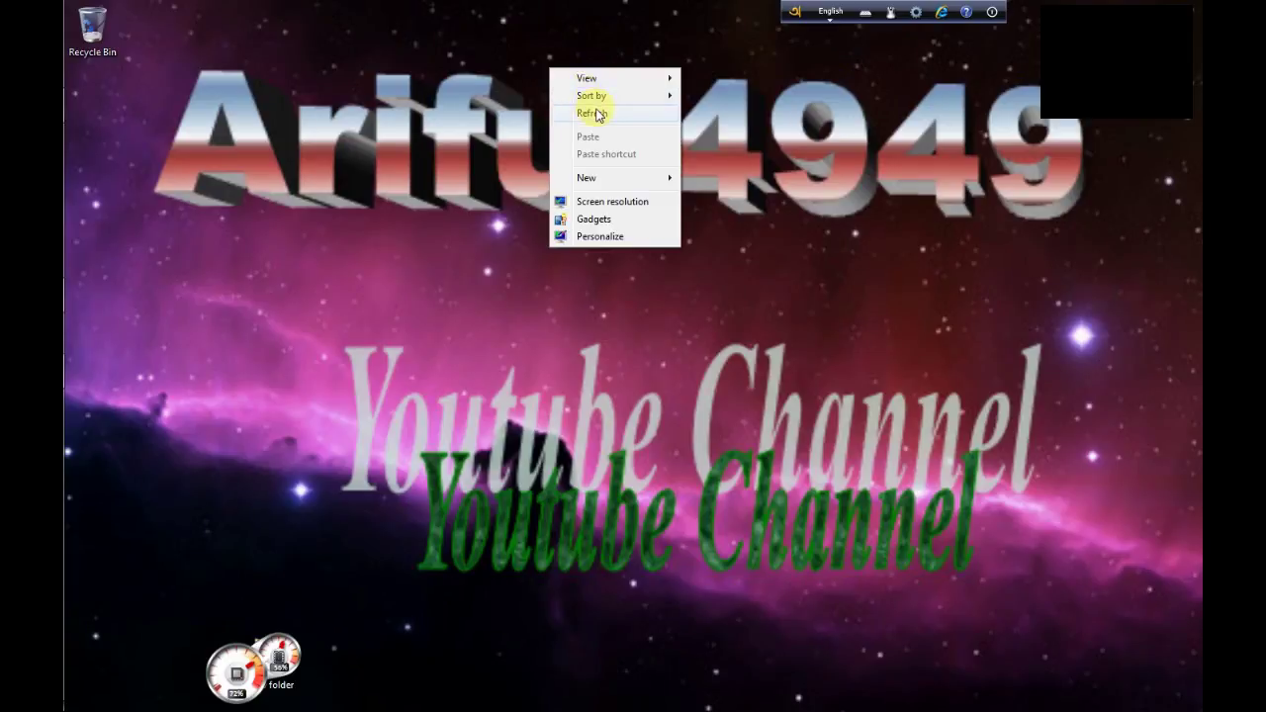
left_click(597, 111)
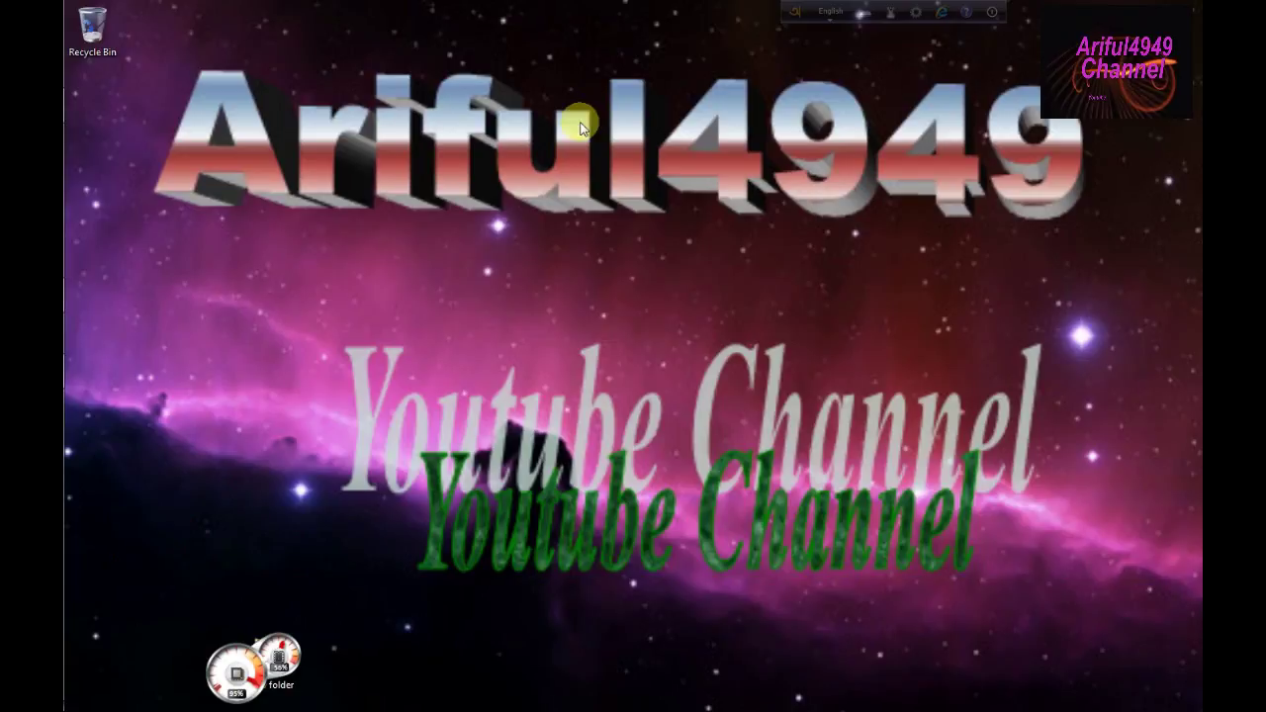
right_click(450, 91)
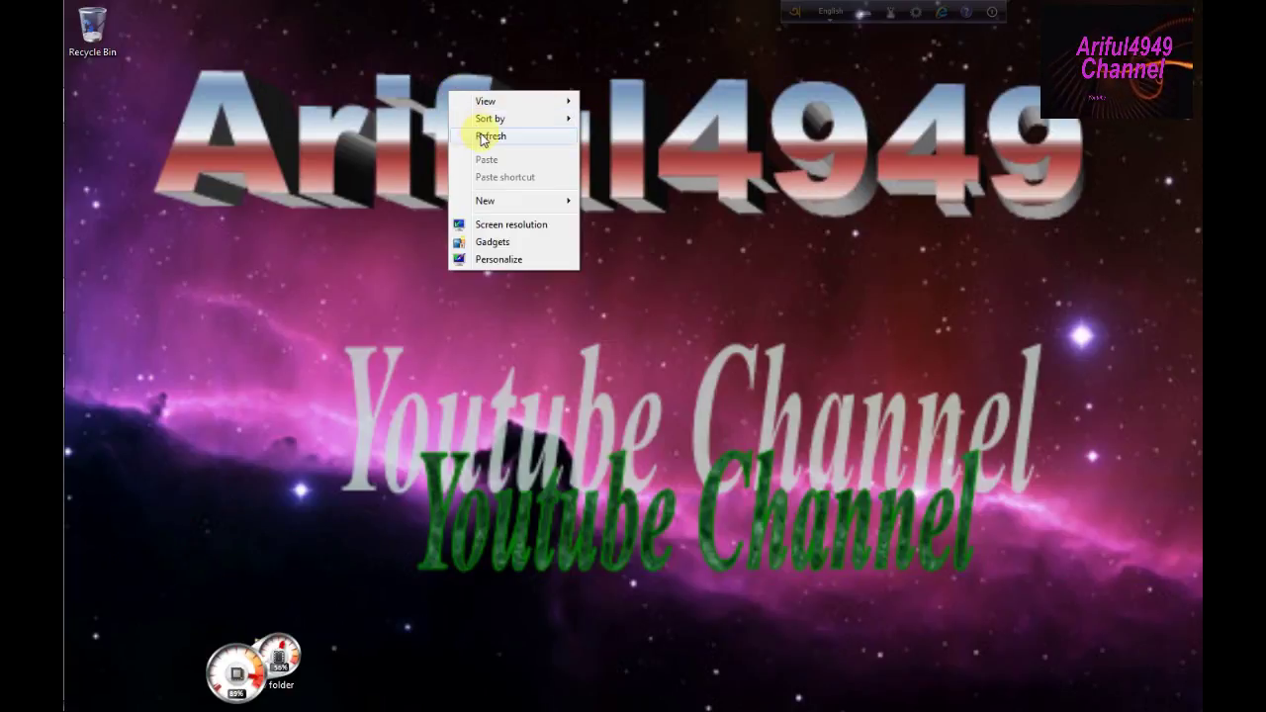
left_click(485, 138)
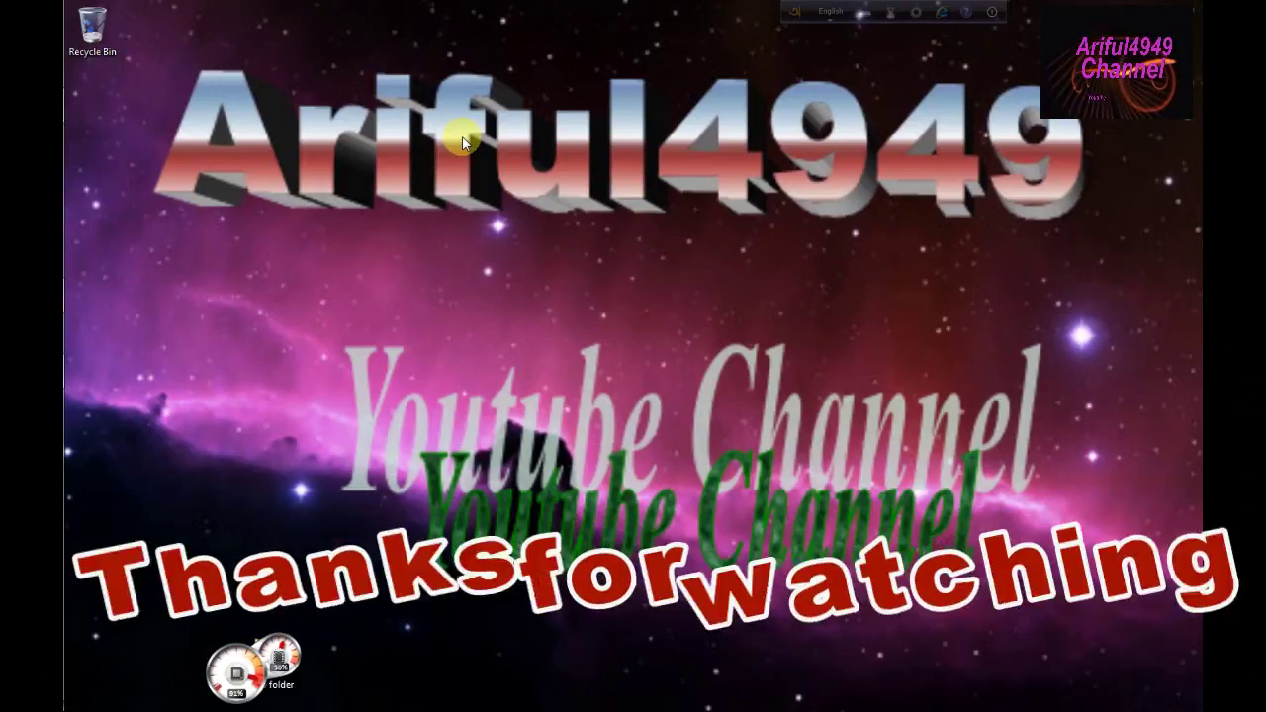
right_click(463, 140)
left_click(501, 184)
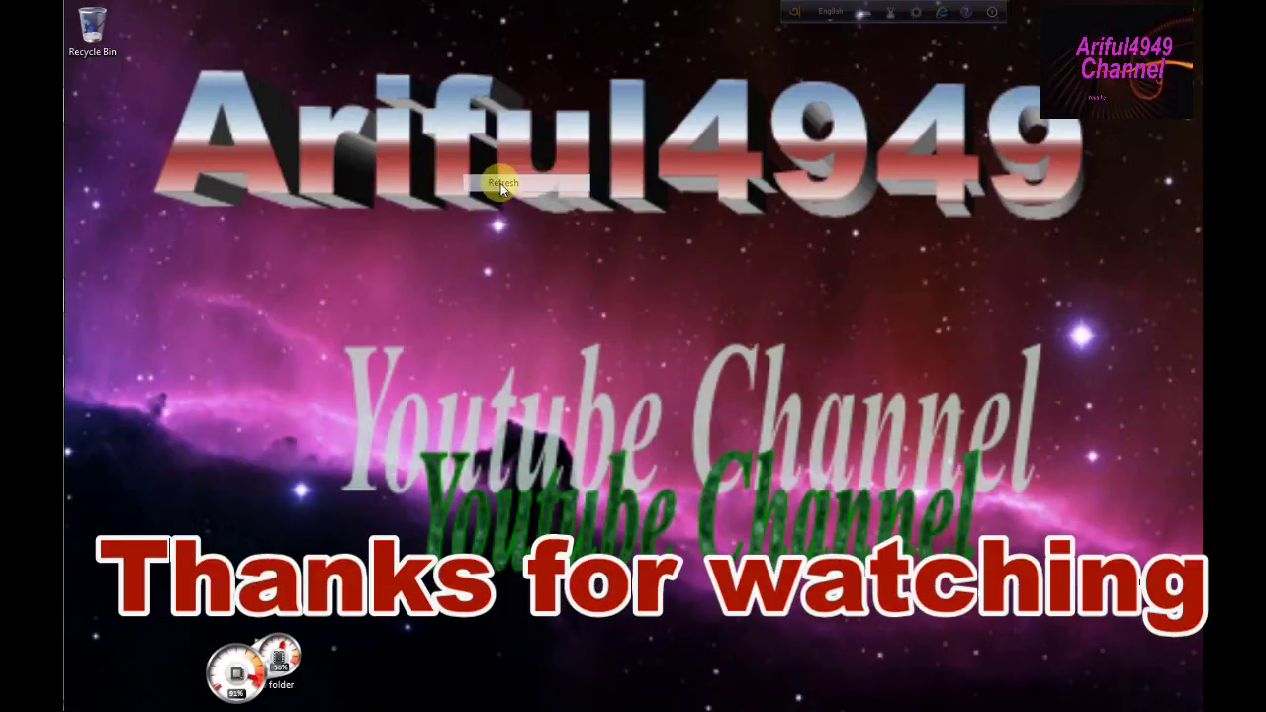